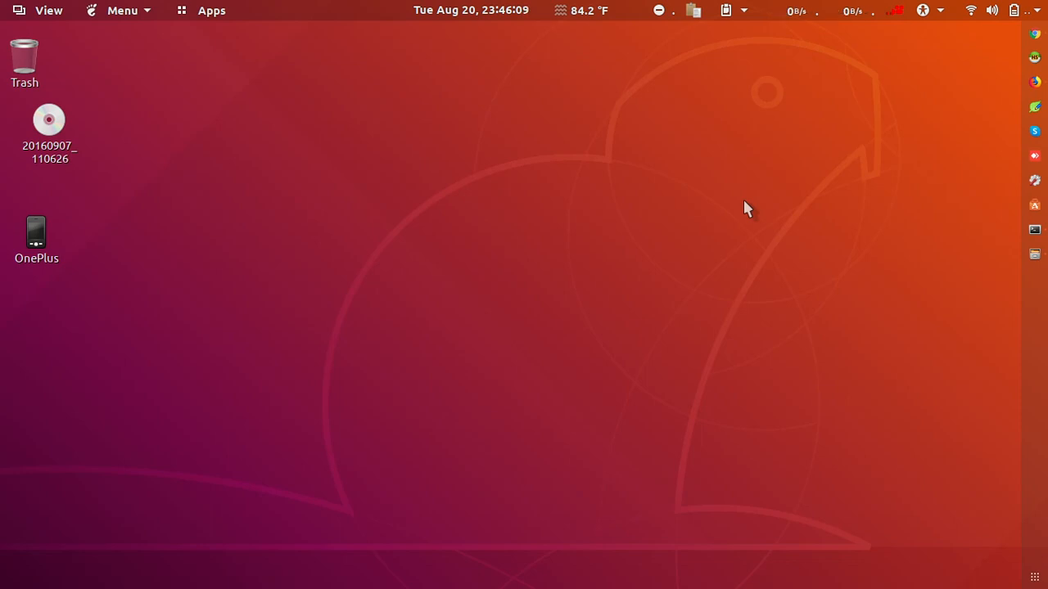
- Switch to the EC2 console in Chrome and view the running instances from the EC2 dashboard
left_click(1034, 82)
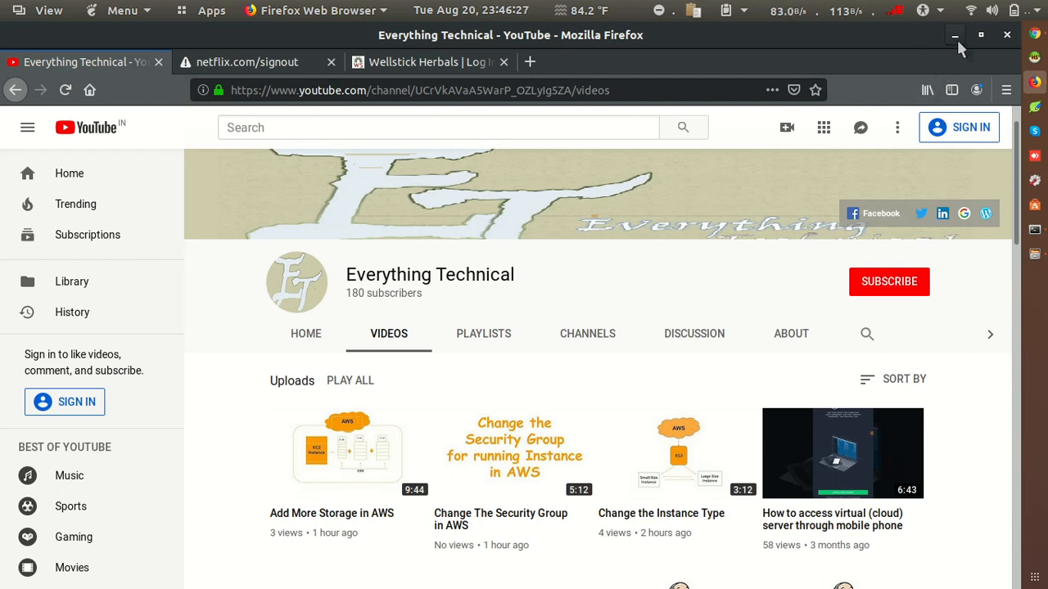
left_click(1035, 37)
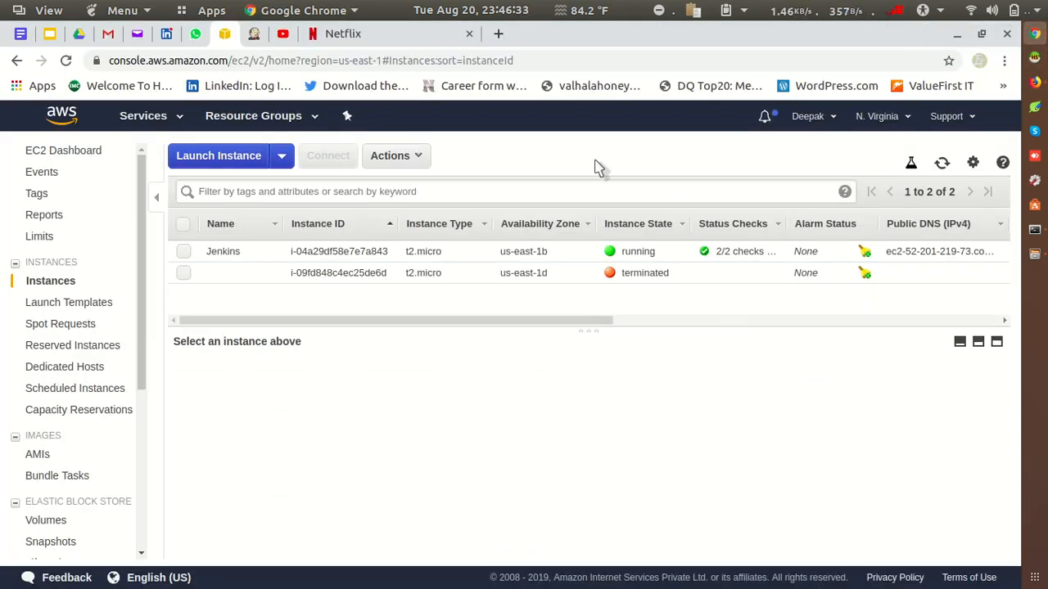
left_click(69, 158)
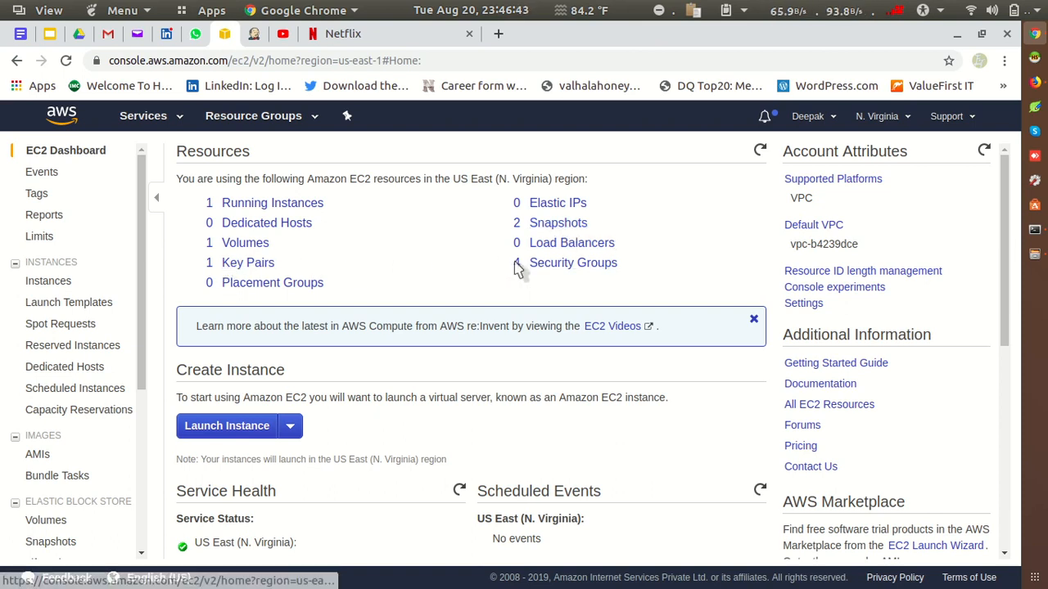
left_click(260, 205)
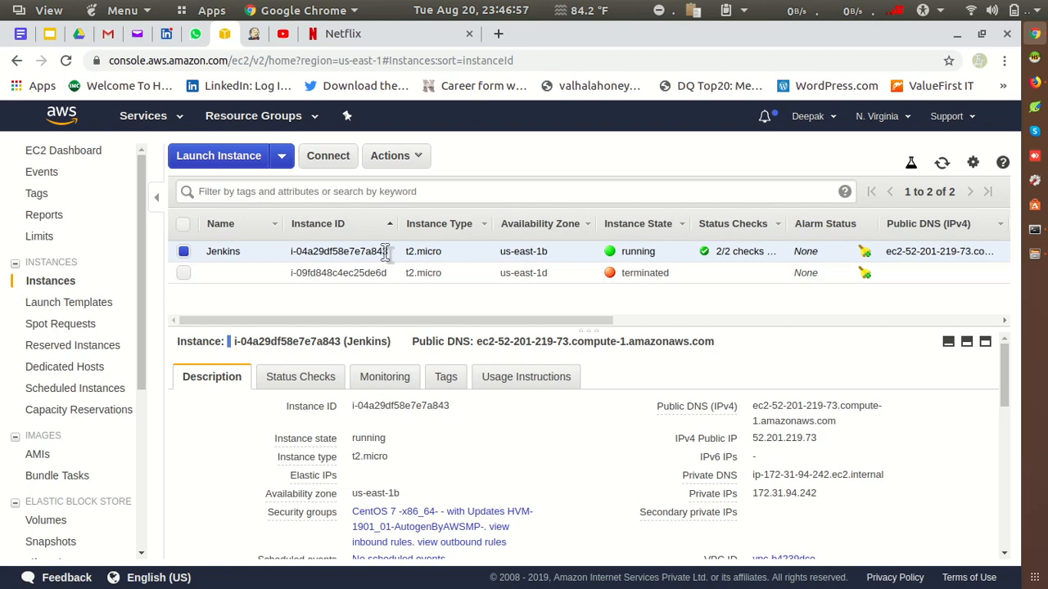
- Open the AMI list and filter it to images owned by me
left_click(58, 457)
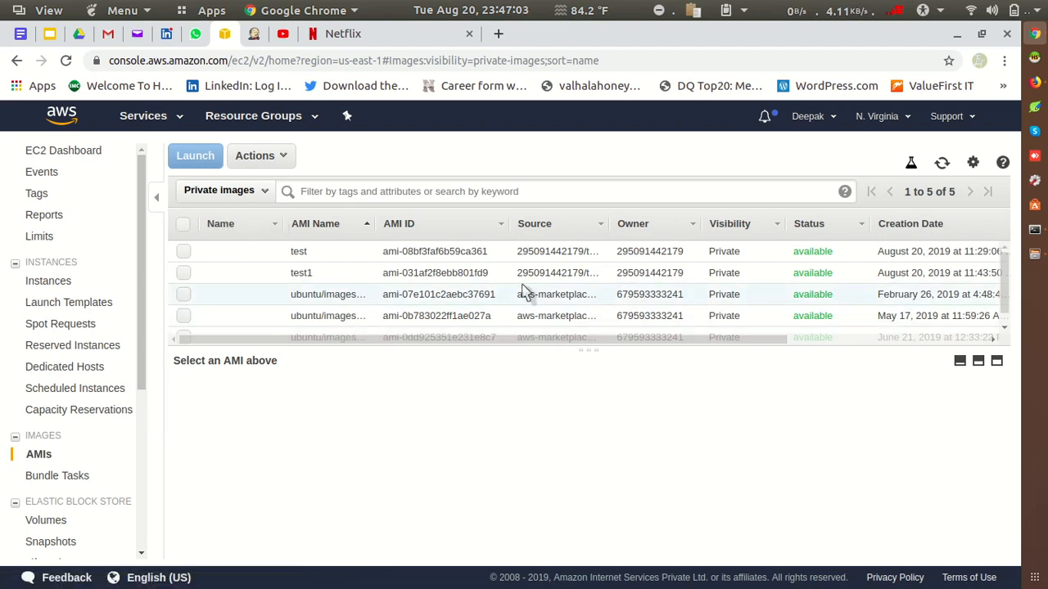
left_click(258, 195)
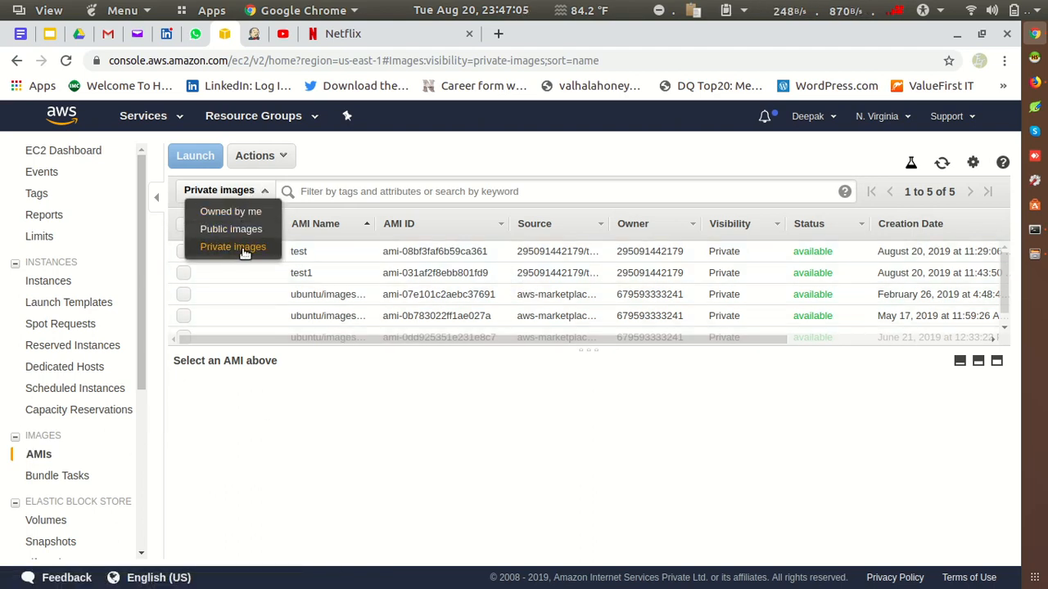
left_click(223, 243)
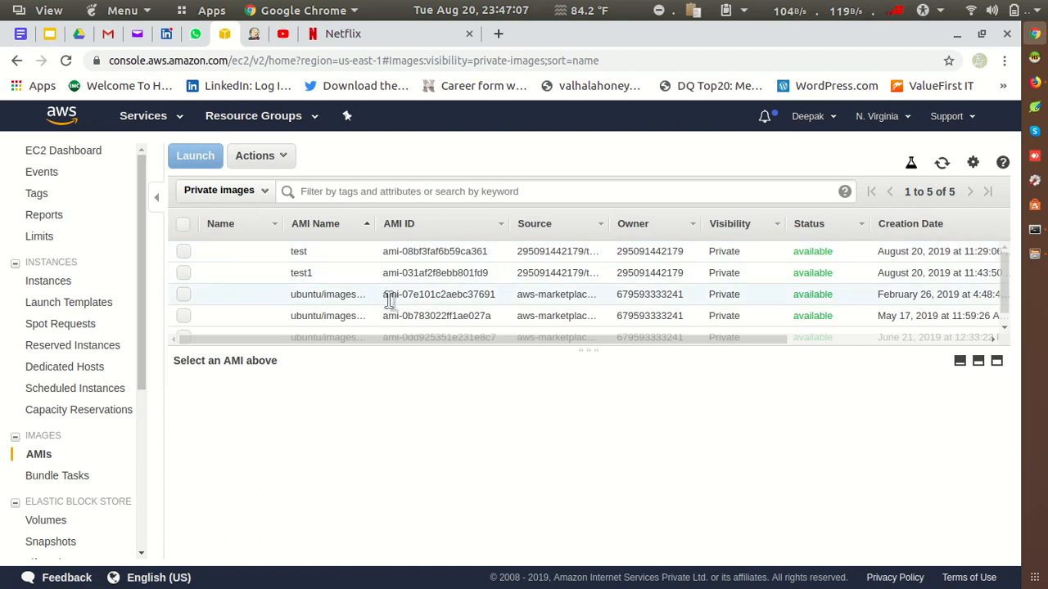
left_click(255, 191)
left_click(246, 211)
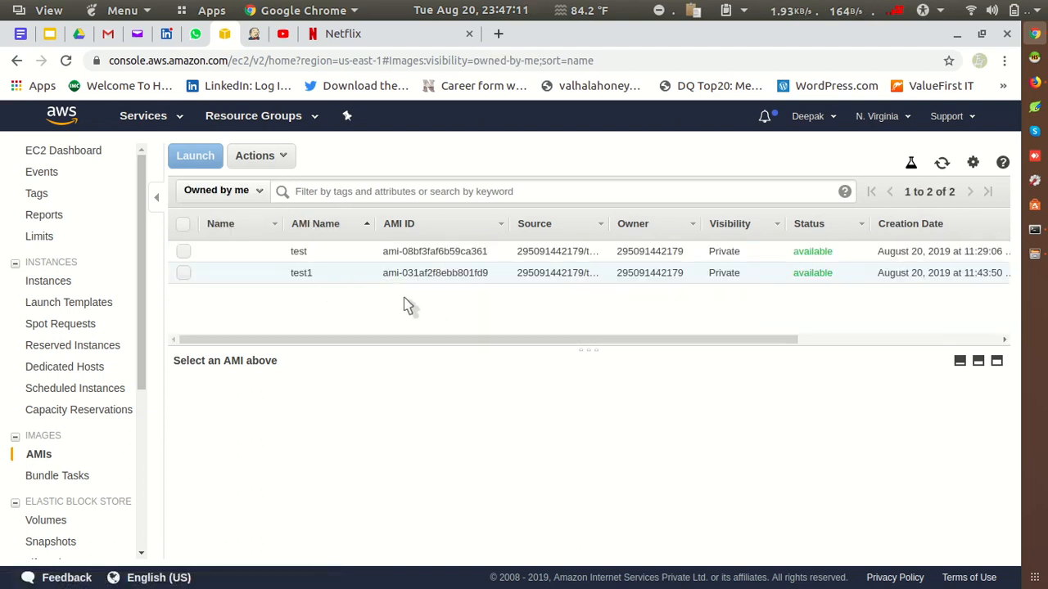
- Examine the details of the test AMI and the EBS snapshots, returning to the AMI list
left_click(427, 252)
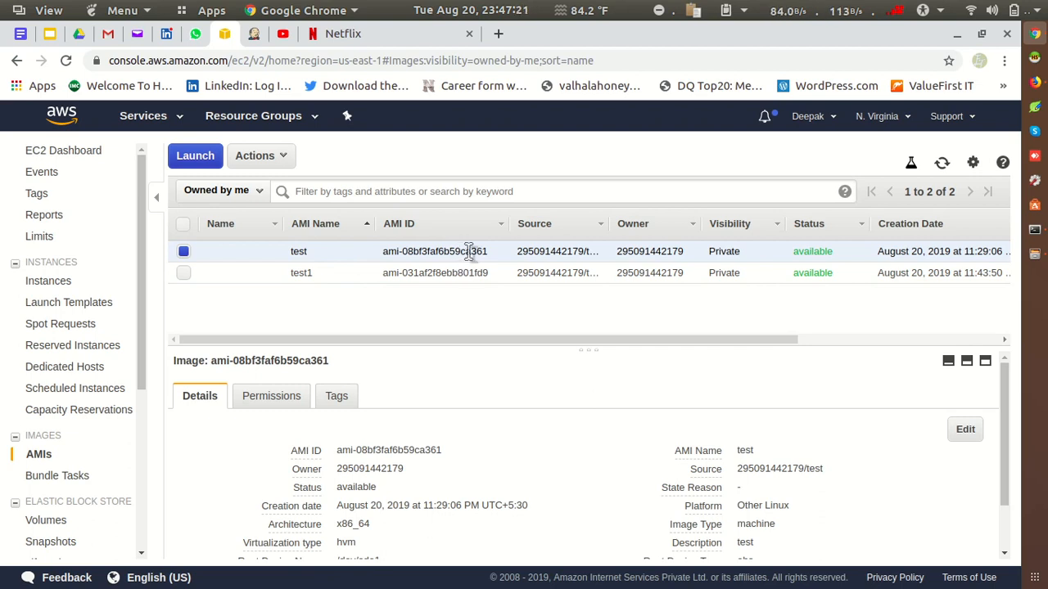
left_click(50, 542)
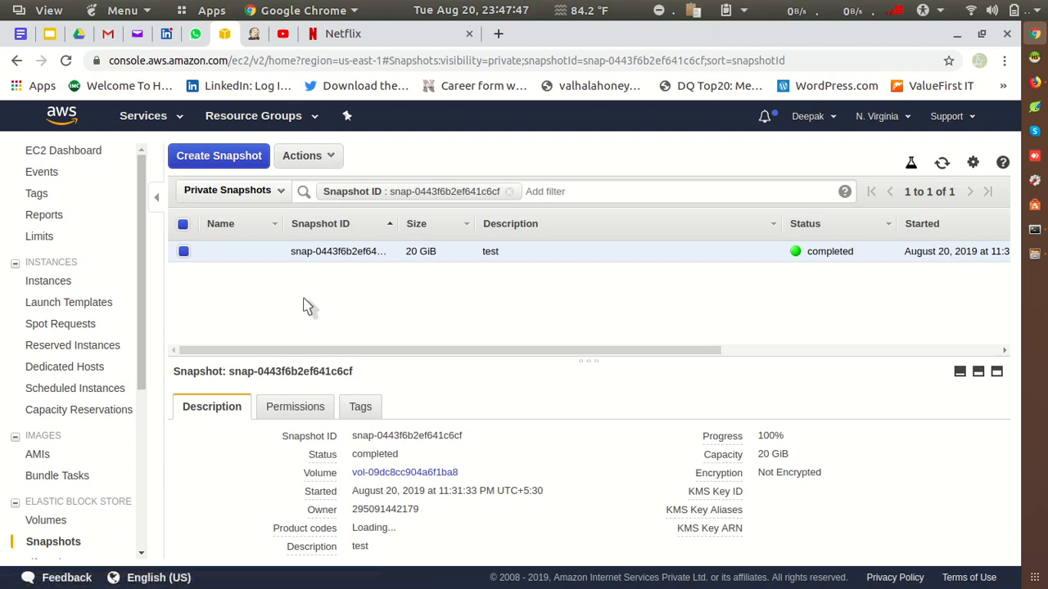
left_click(39, 455)
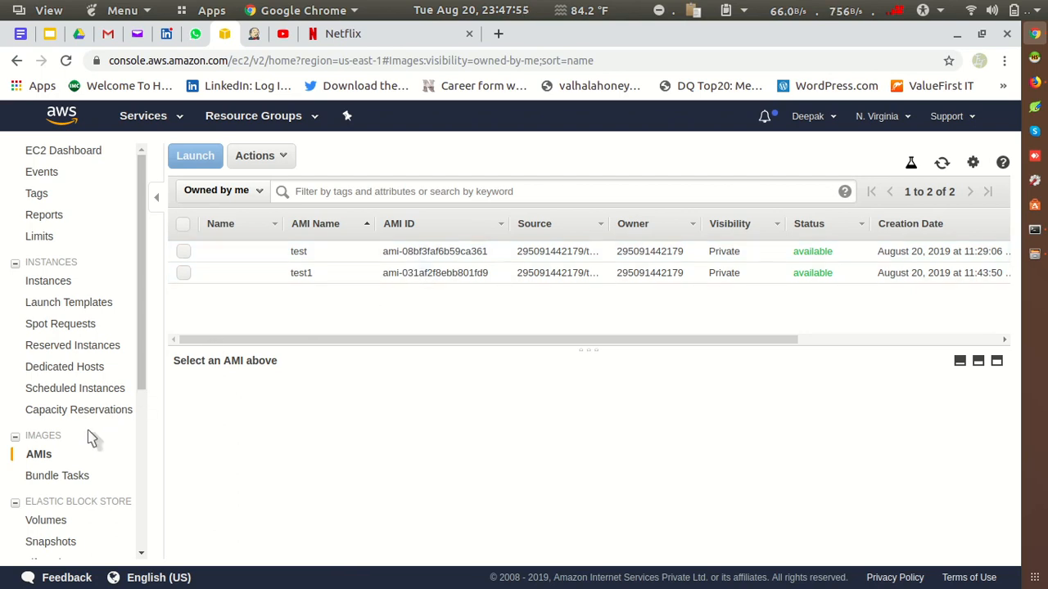
- Start launching an instance from the test AMI, keeping the t2.micro type, and continue to the instance details
left_click(411, 252)
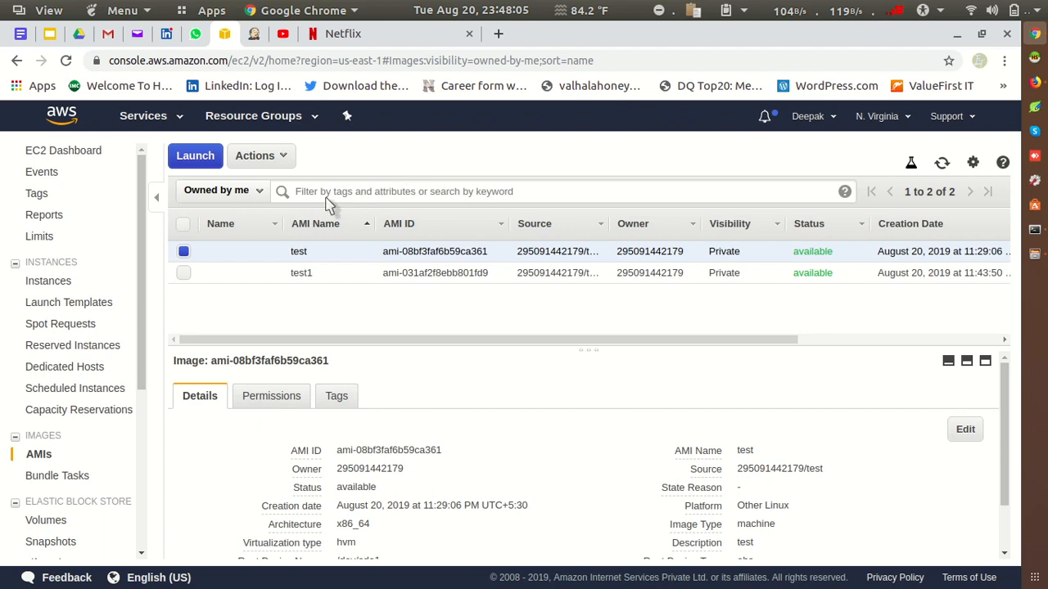
left_click(197, 164)
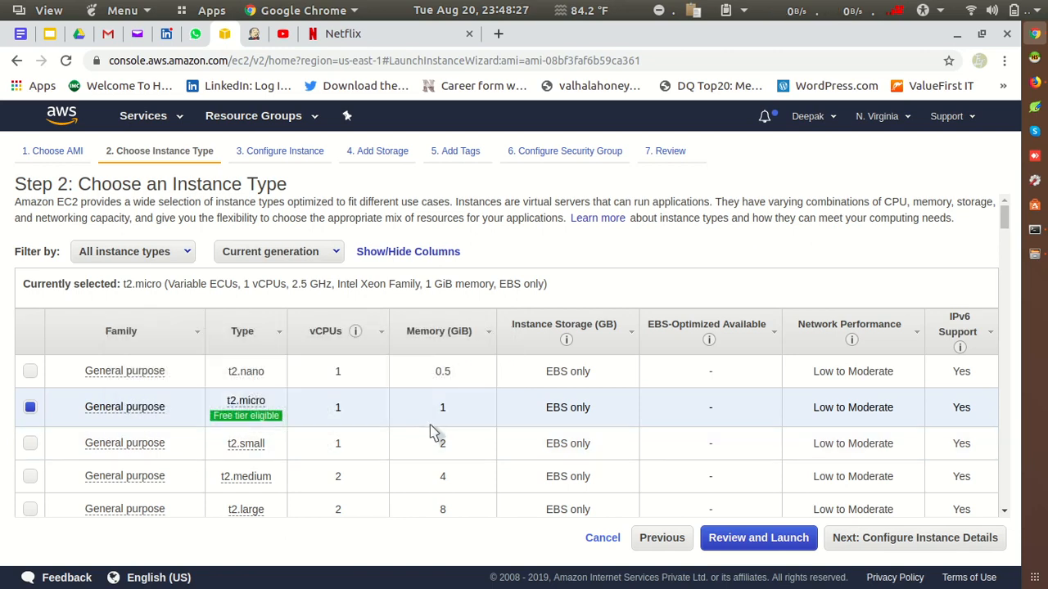
left_click(914, 540)
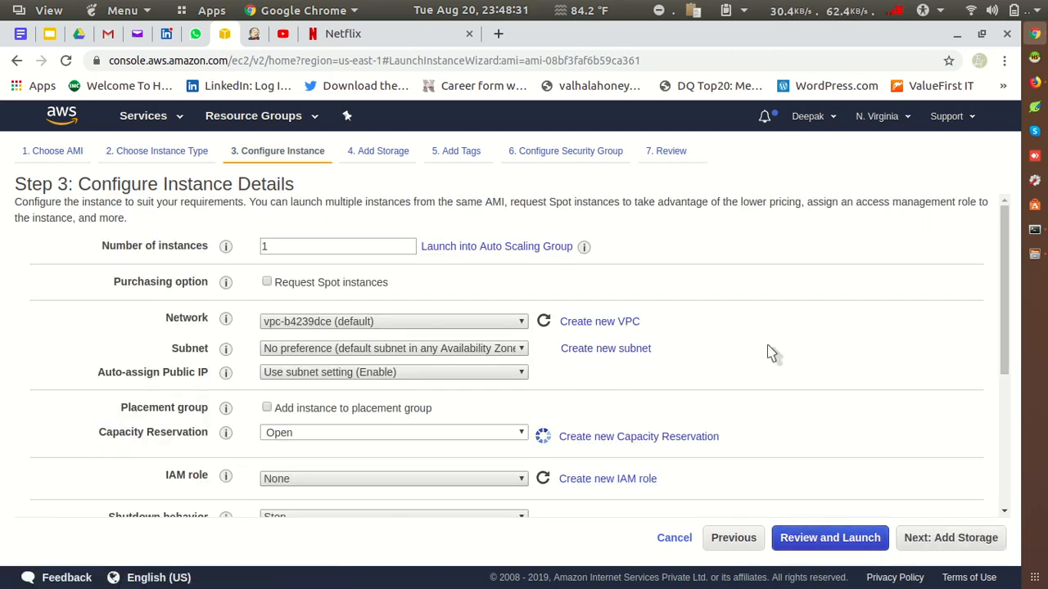
- Review the instance details including the subnet choices, keep the default settings, and continue to storage
double_click(300, 247)
left_click(816, 288)
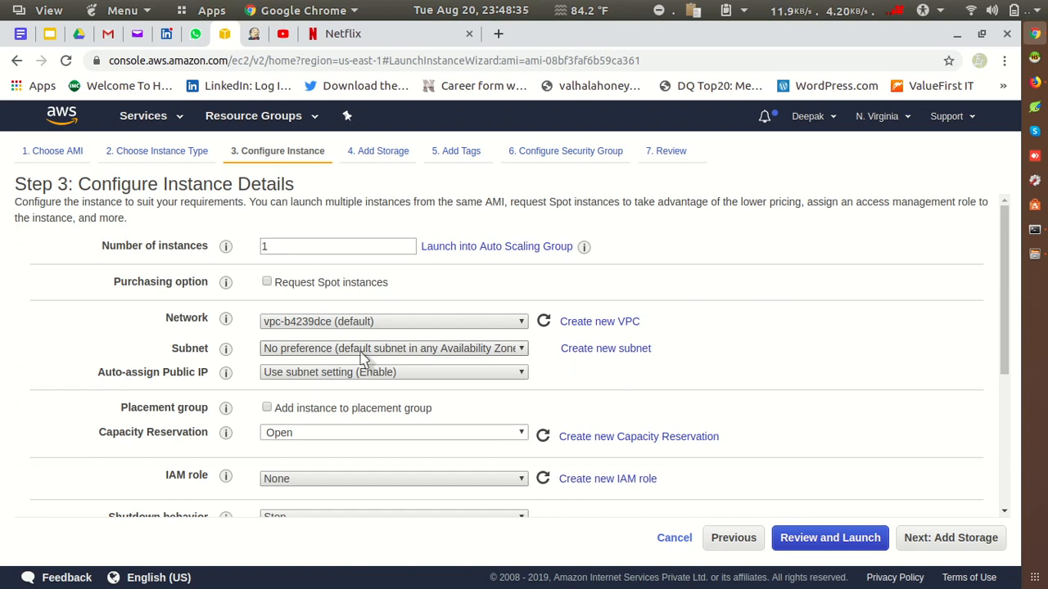
mouse_move(231, 347)
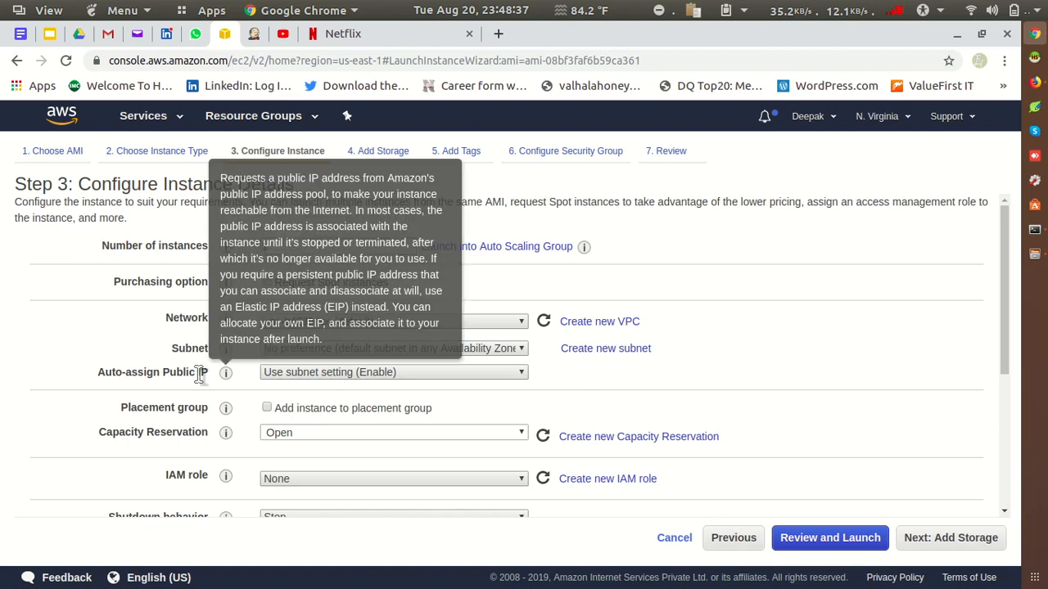
left_click(348, 352)
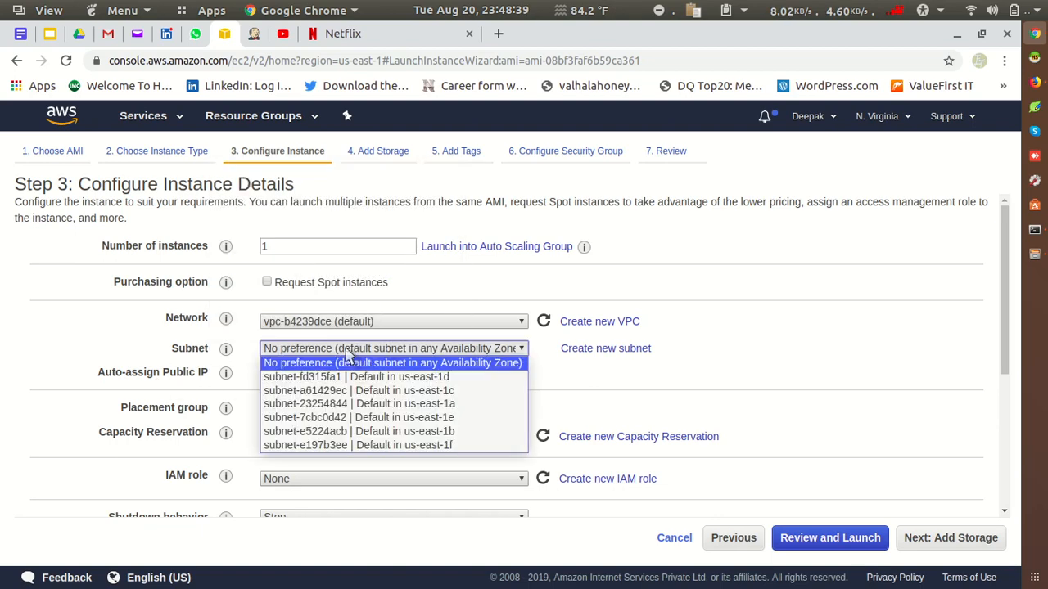
left_click(906, 353)
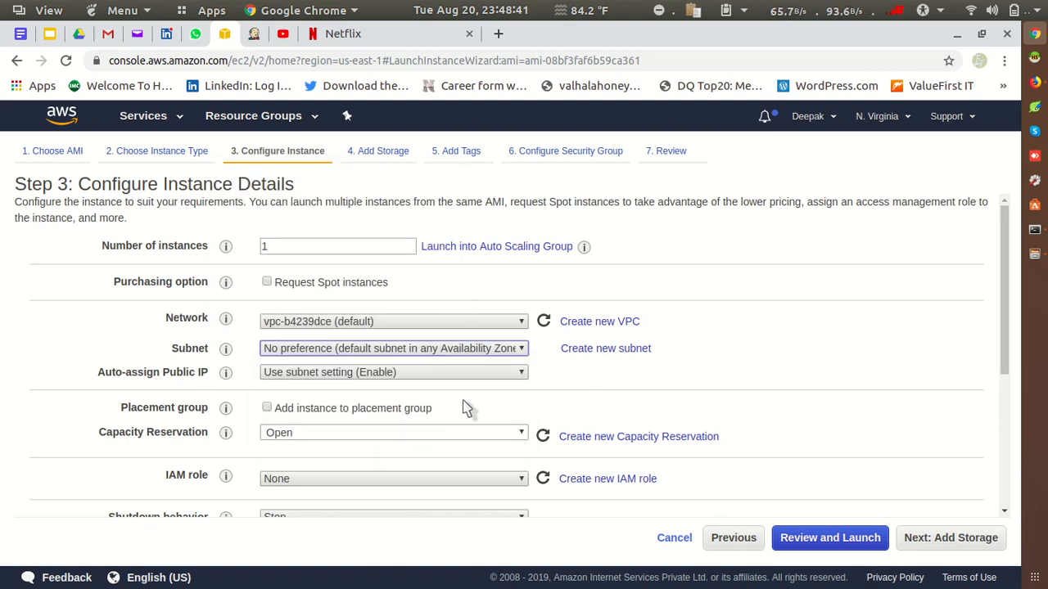
scroll(466, 407, "down", 5)
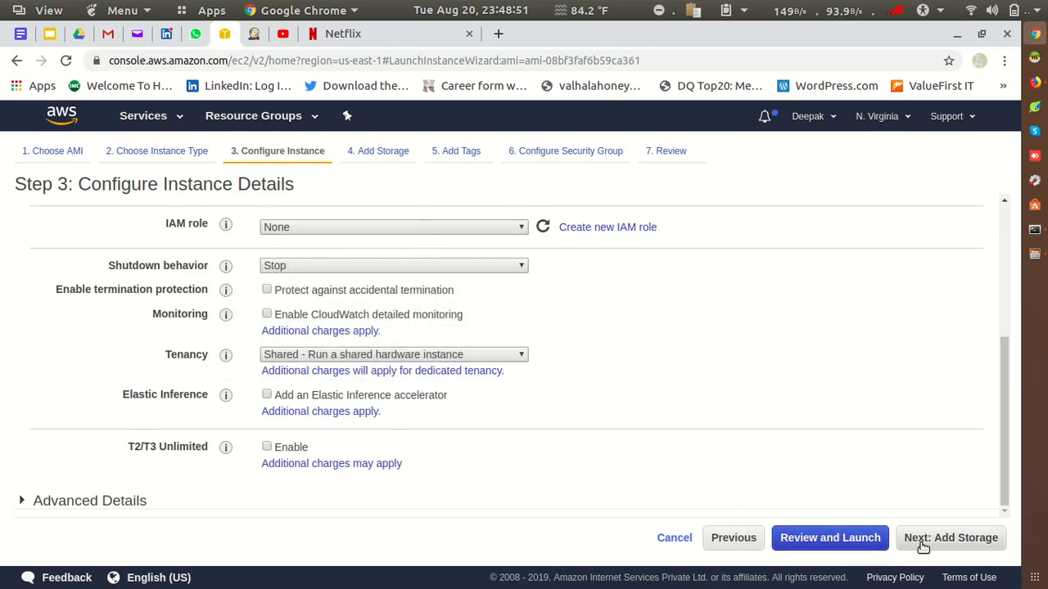
scroll(552, 425, "up", 4)
scroll(568, 416, "down", 4)
left_click(967, 540)
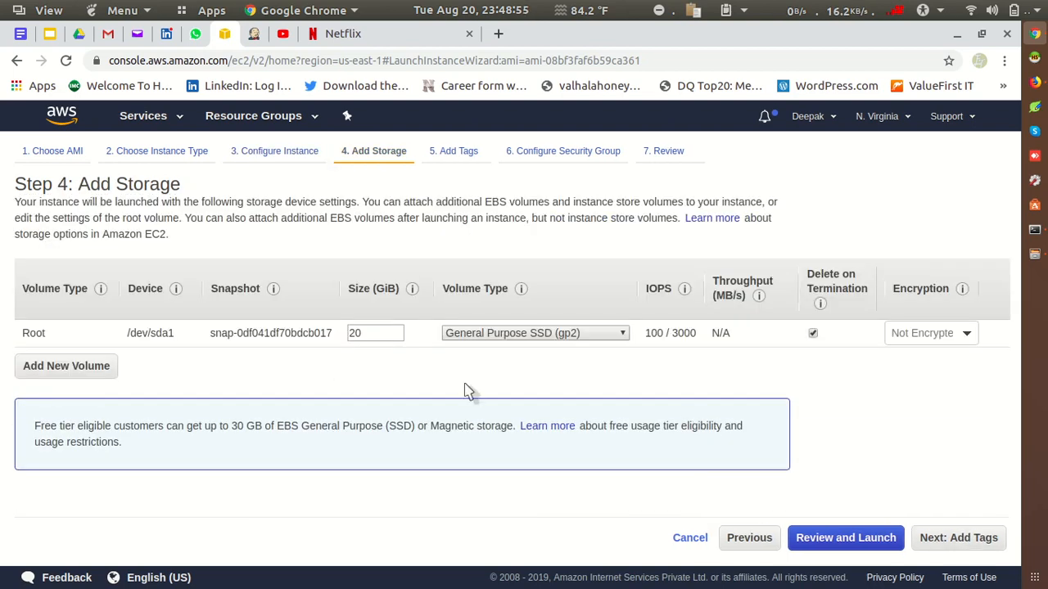
- Try to set the root volume size to 10 GiB and continue to the tags
double_click(381, 334)
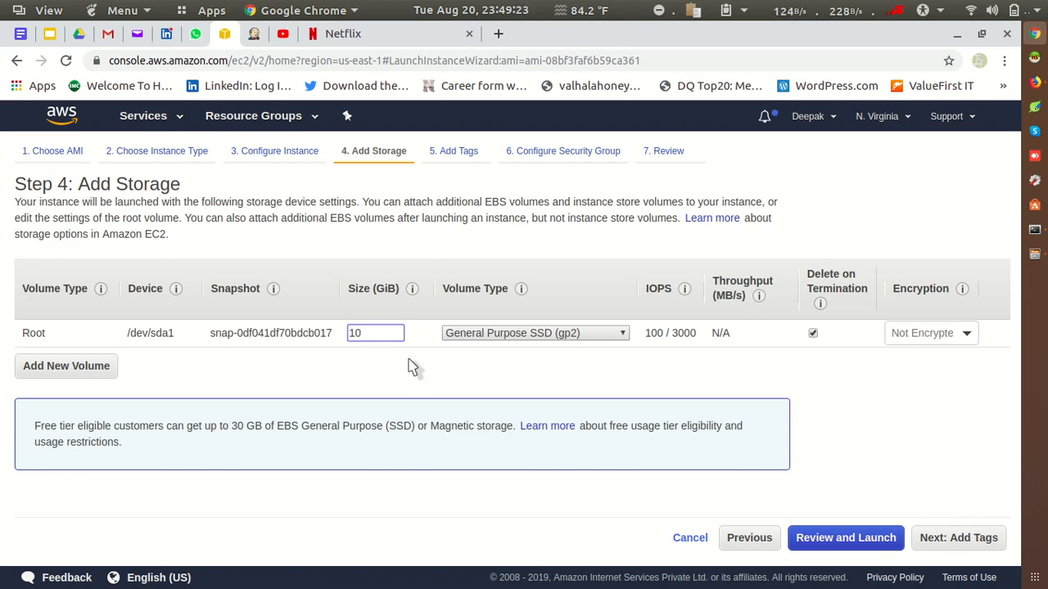
left_click(953, 538)
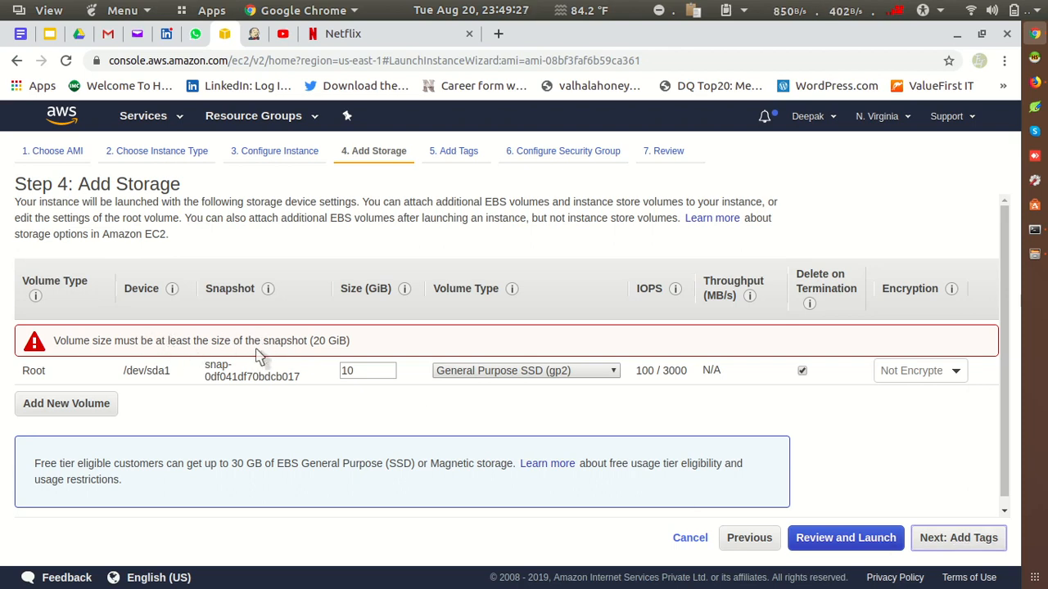
- Set the root volume size to 20 GiB and continue without tags to the security group configuration
left_click_drag(276, 343, 351, 342)
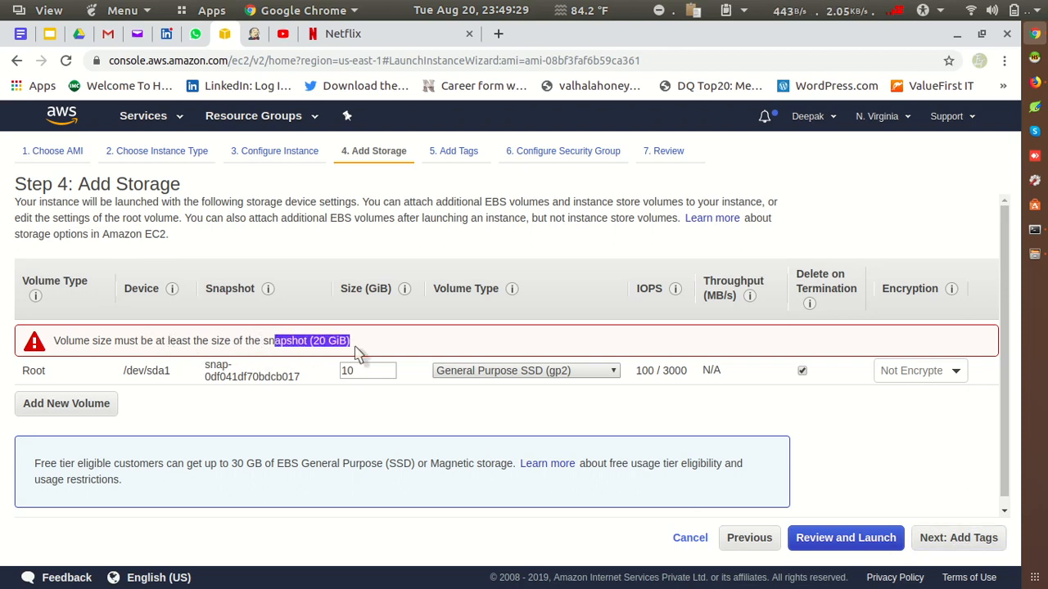
left_click(355, 406)
double_click(369, 370)
type("2")
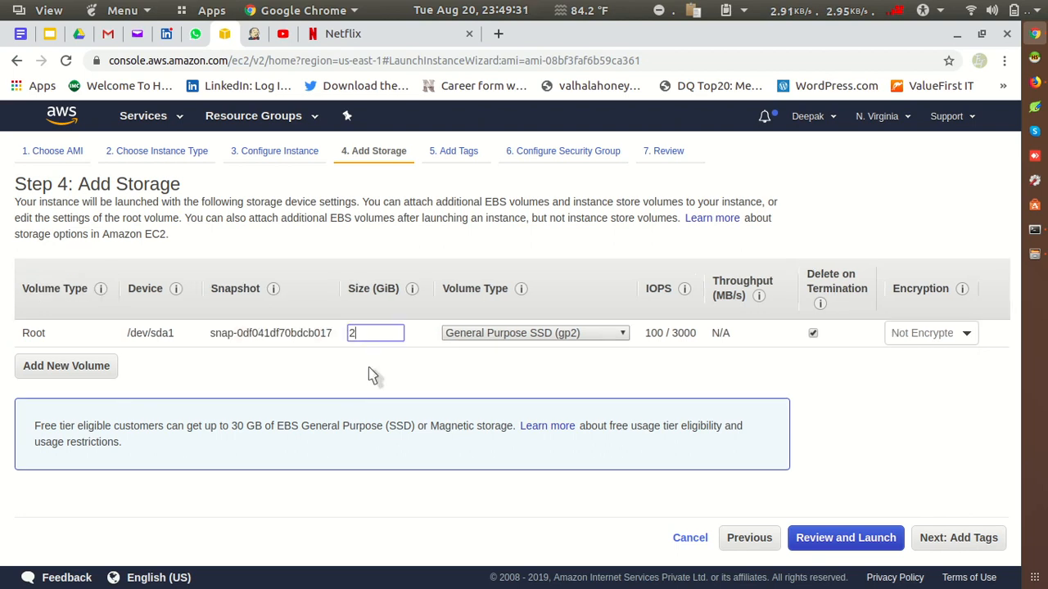
type("0")
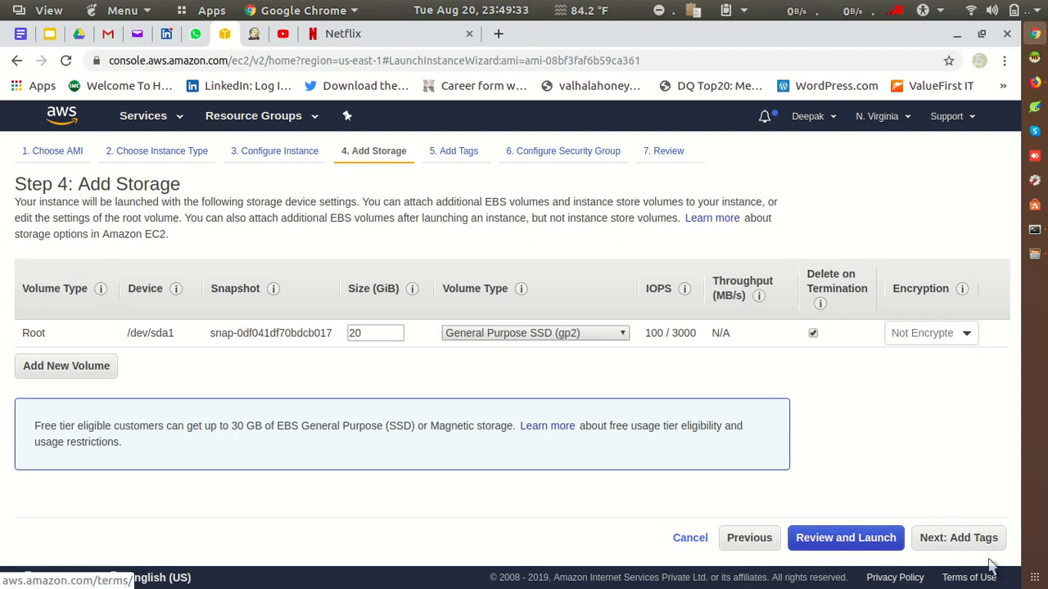
left_click(954, 545)
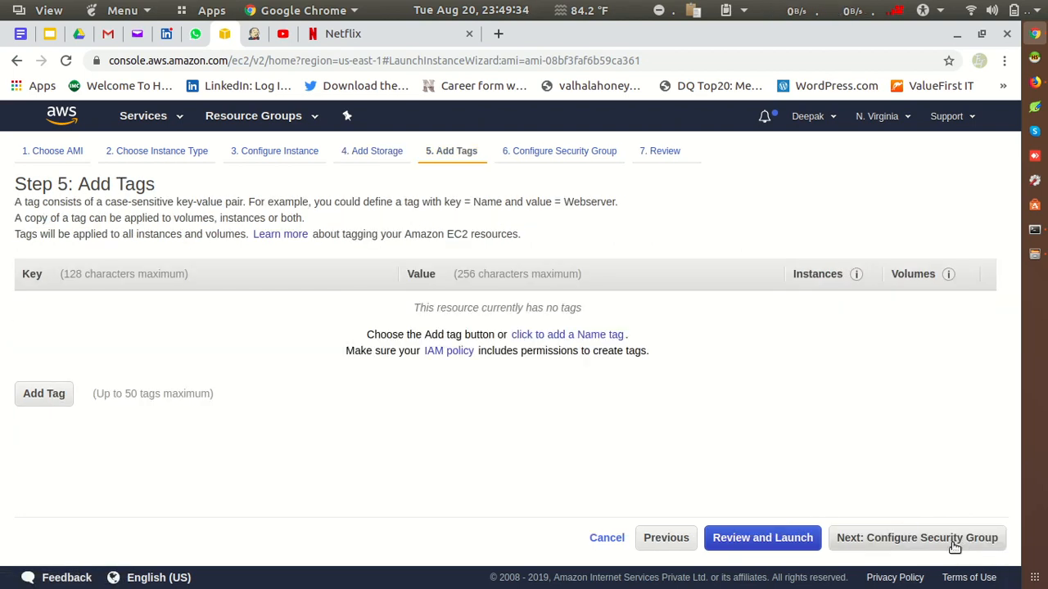
left_click(906, 537)
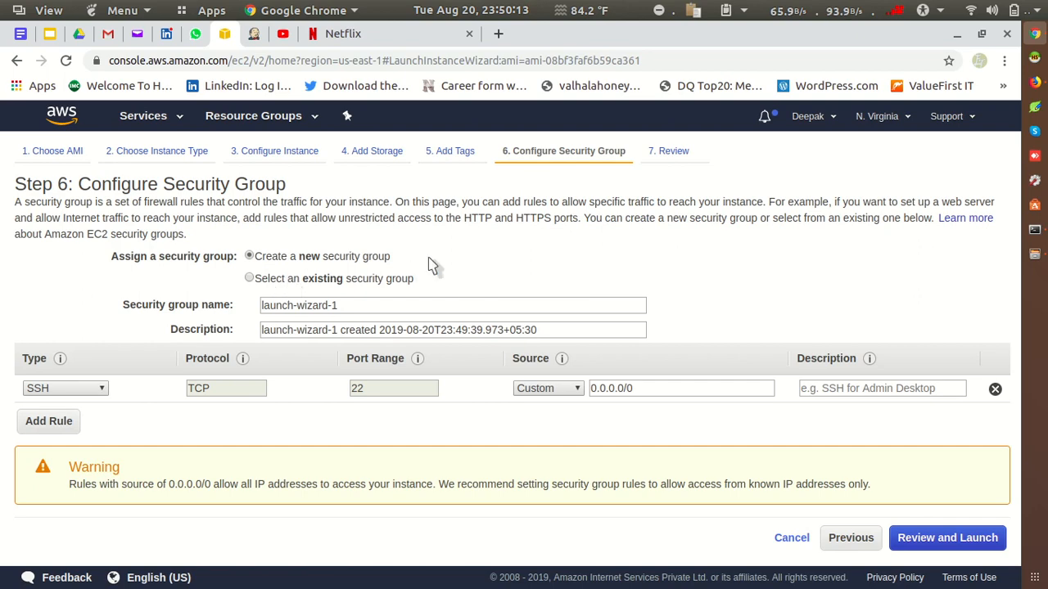
left_click(274, 280)
left_click(285, 259)
left_click(291, 283)
left_click(275, 258)
left_click(276, 281)
left_click(283, 258)
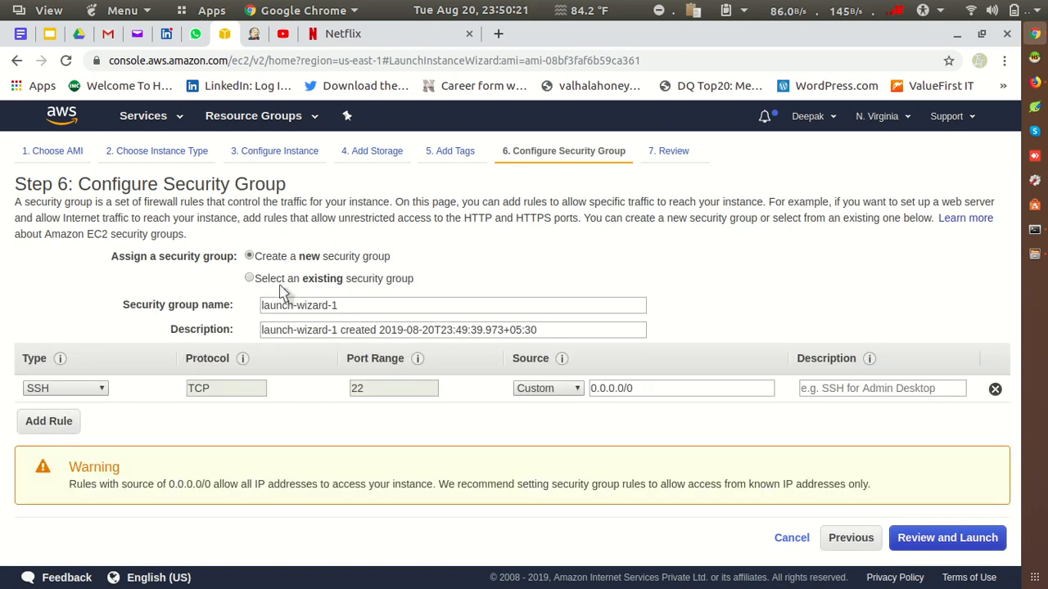
- Assign the existing security group sg-060a2e06cc7287a3d to the instance and continue to the launch review
left_click(279, 282)
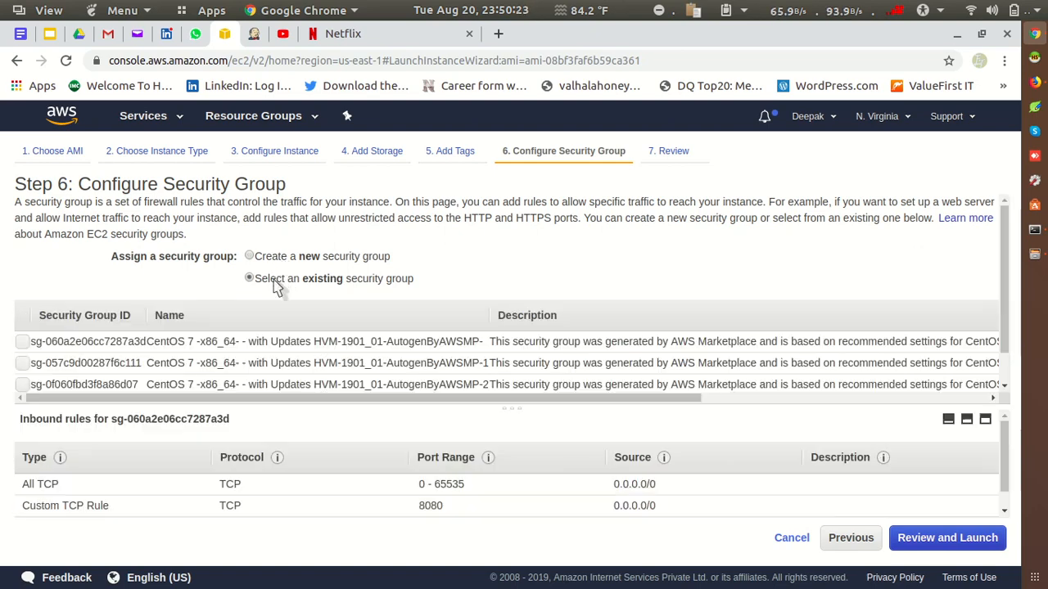
left_click(240, 344)
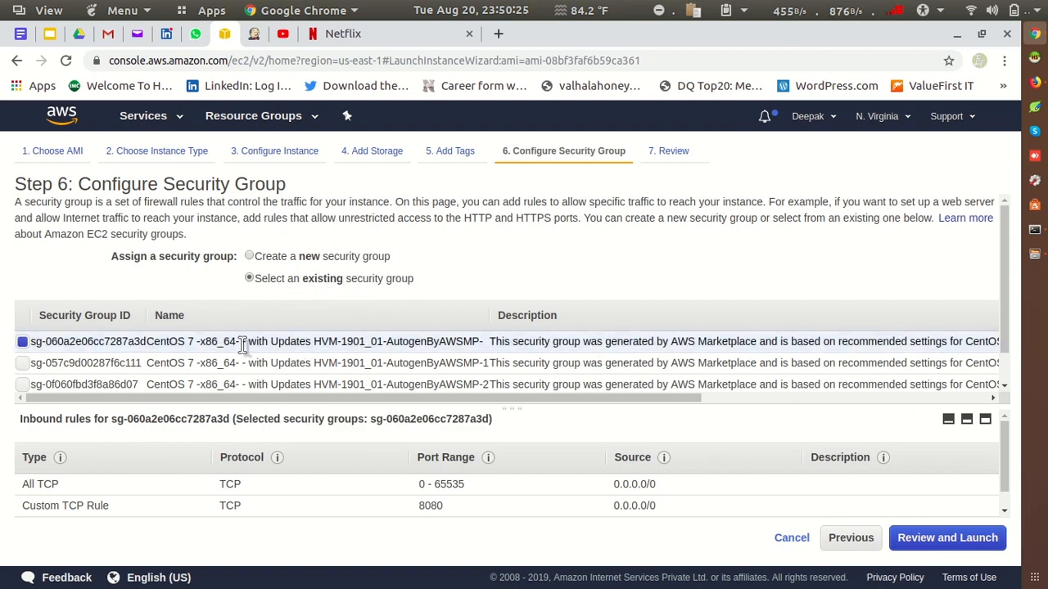
left_click(936, 540)
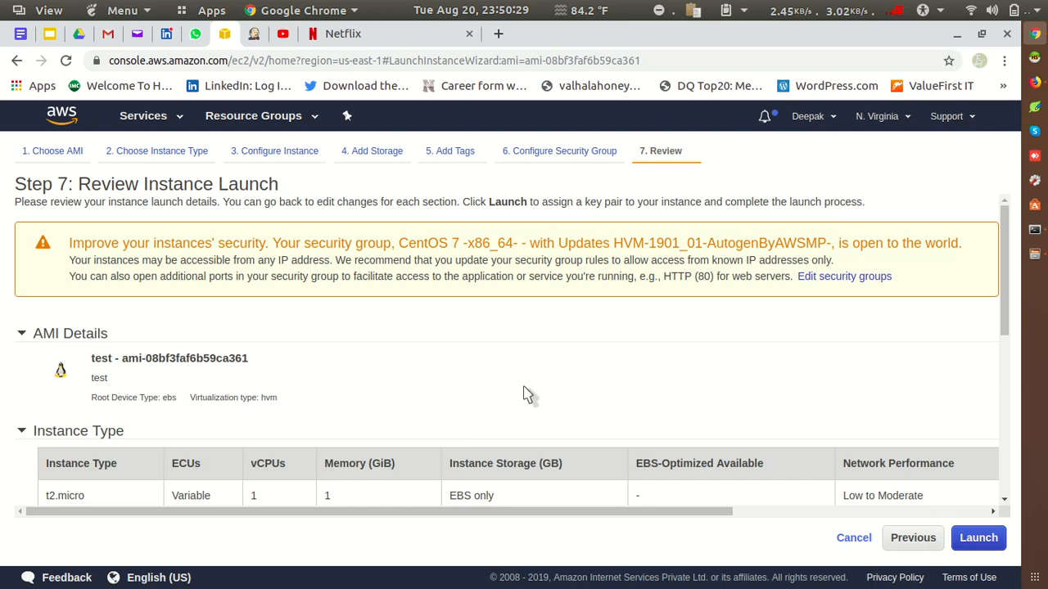
- Review the AMI, instance type and security group in the launch summary, and proceed to the key pair selection
scroll(530, 394, "down", 3)
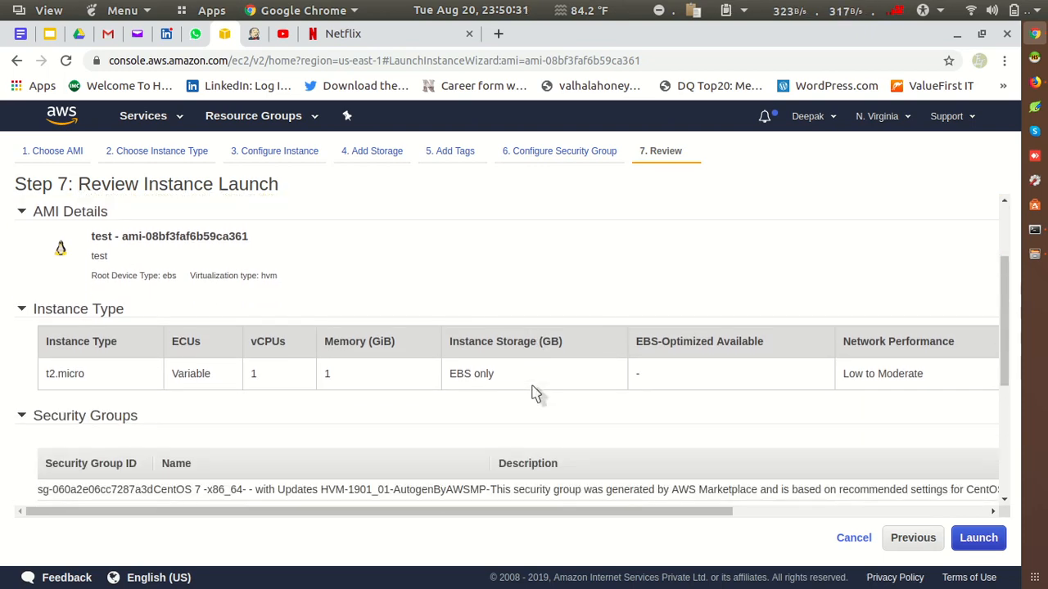
scroll(532, 394, "down", 5)
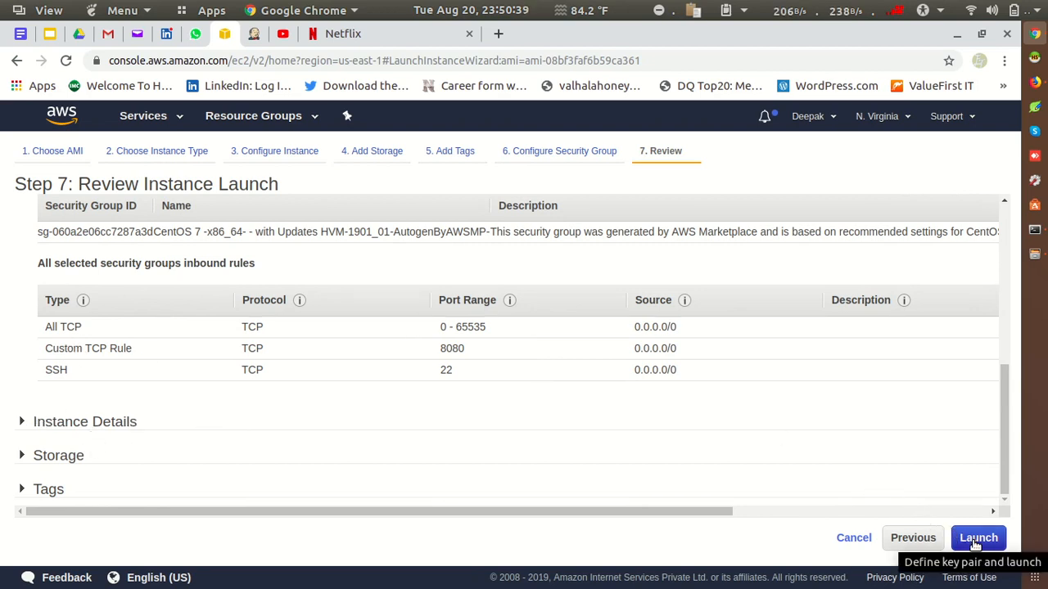
left_click(977, 538)
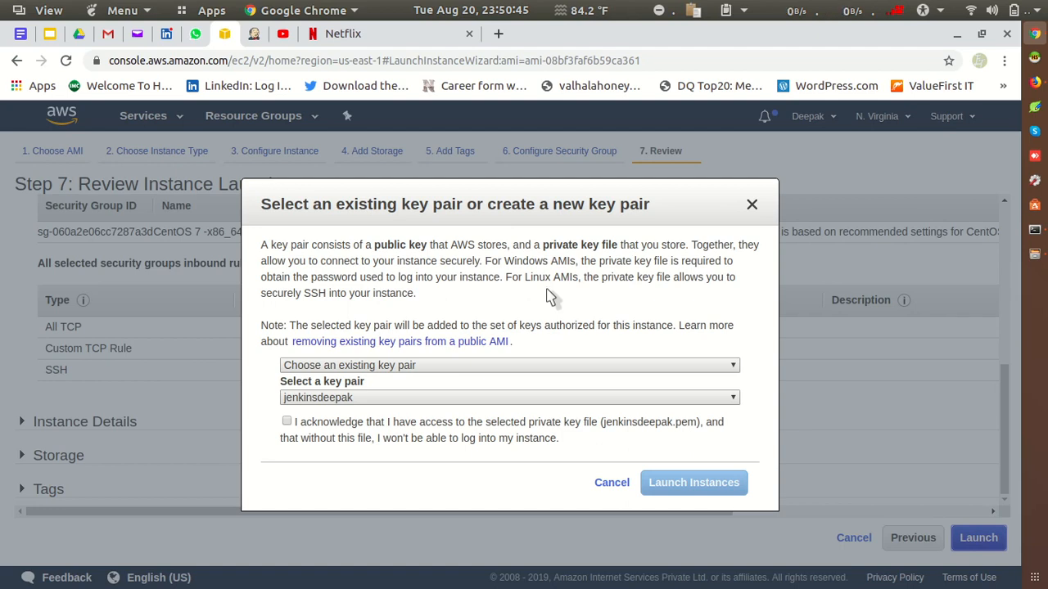
- Choose the existing Jenkins key pair for the instance and acknowledge access to its private key file
left_click(494, 368)
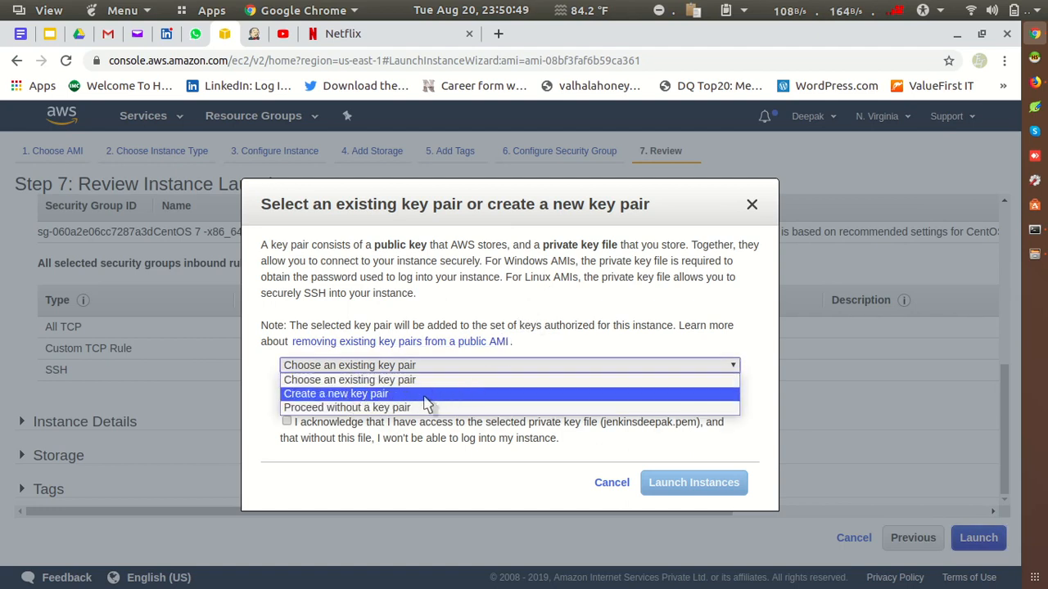
left_click(524, 326)
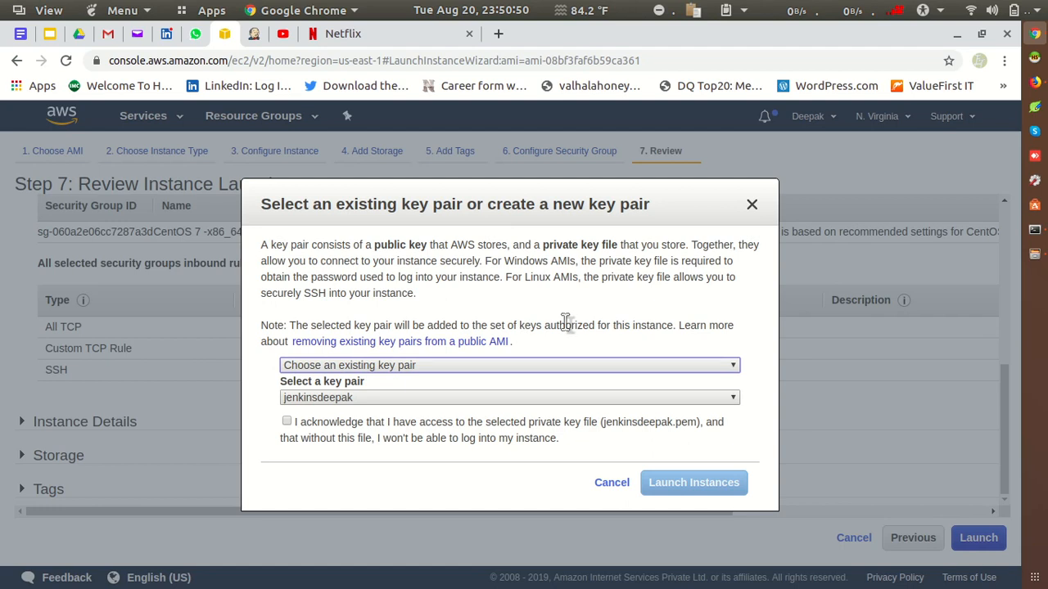
left_click(364, 398)
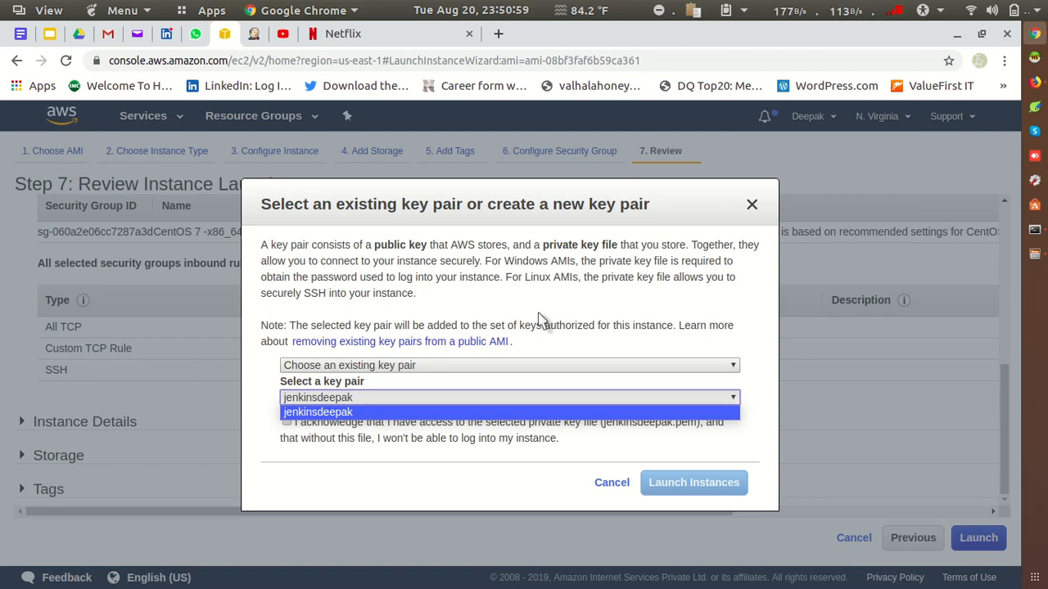
left_click(357, 412)
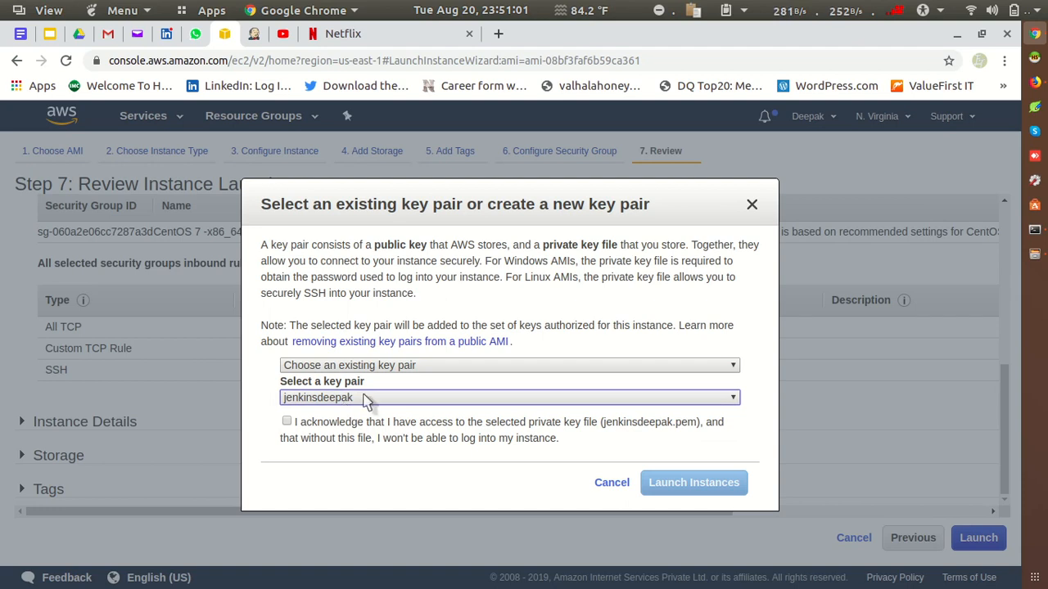
left_click(368, 398)
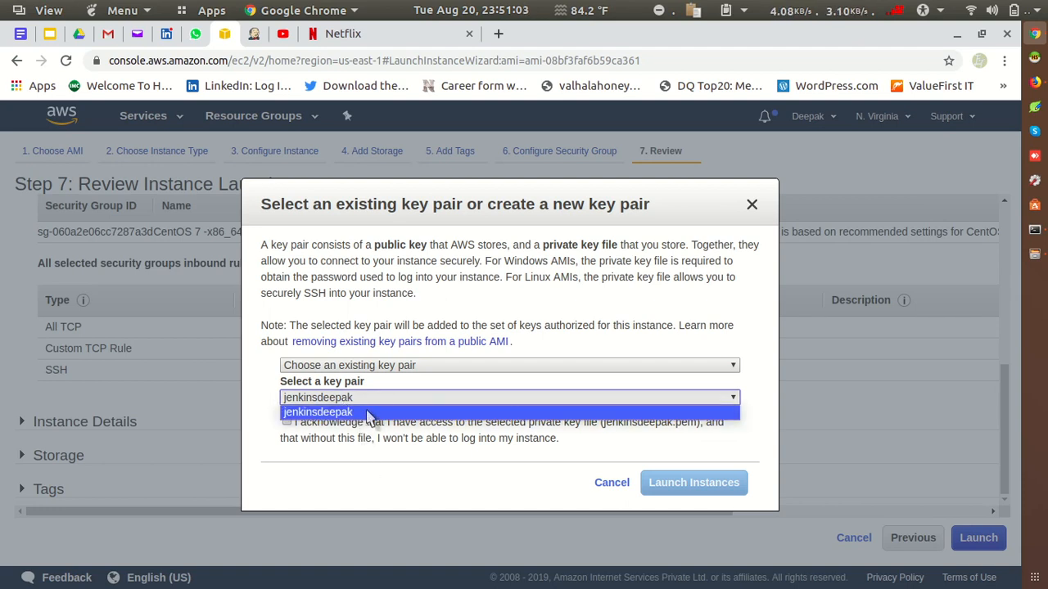
left_click(560, 325)
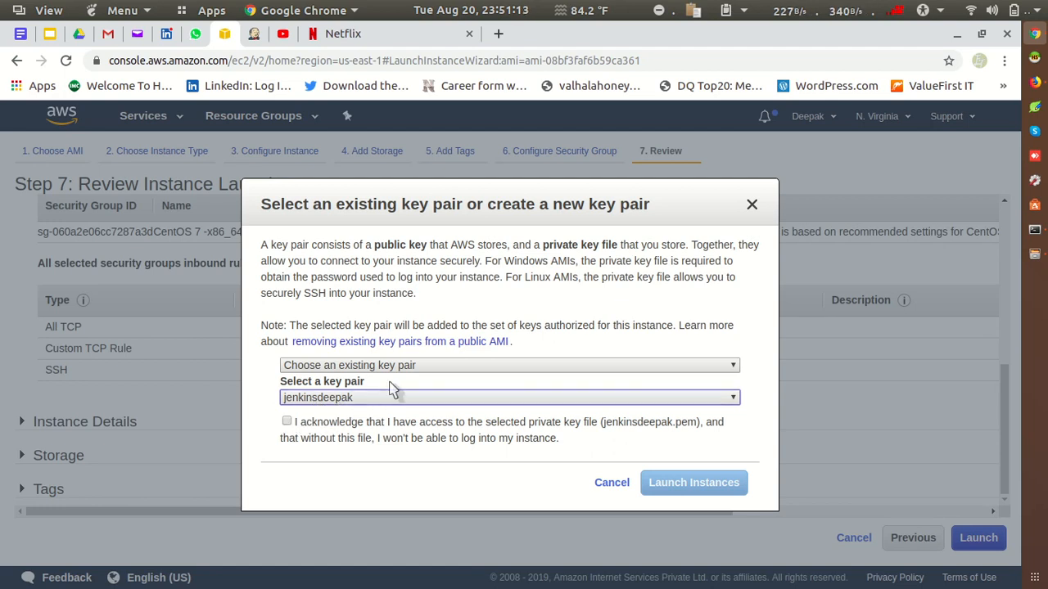
left_click(287, 422)
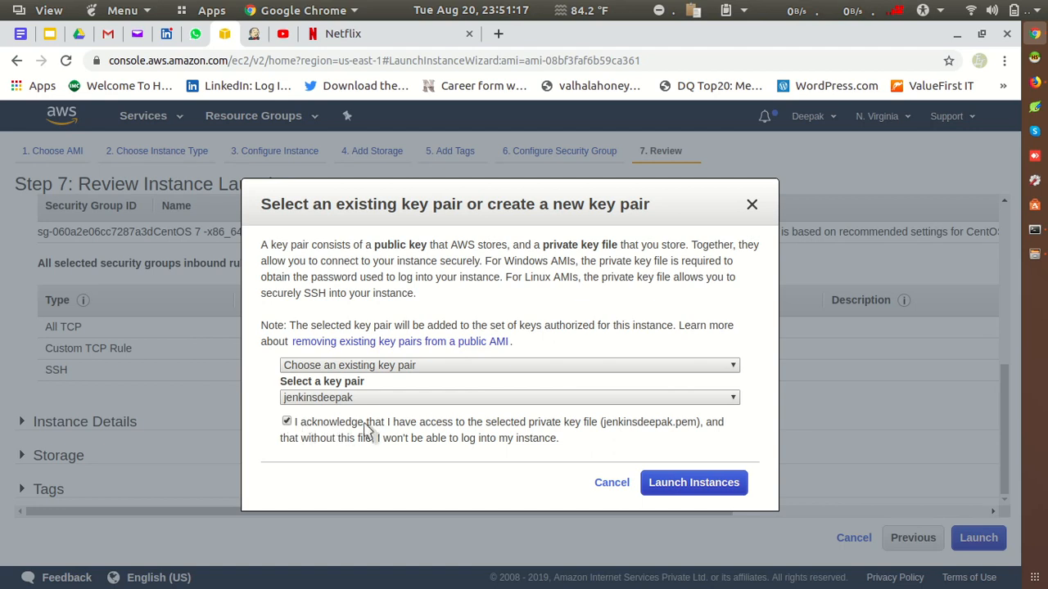
left_click(309, 423)
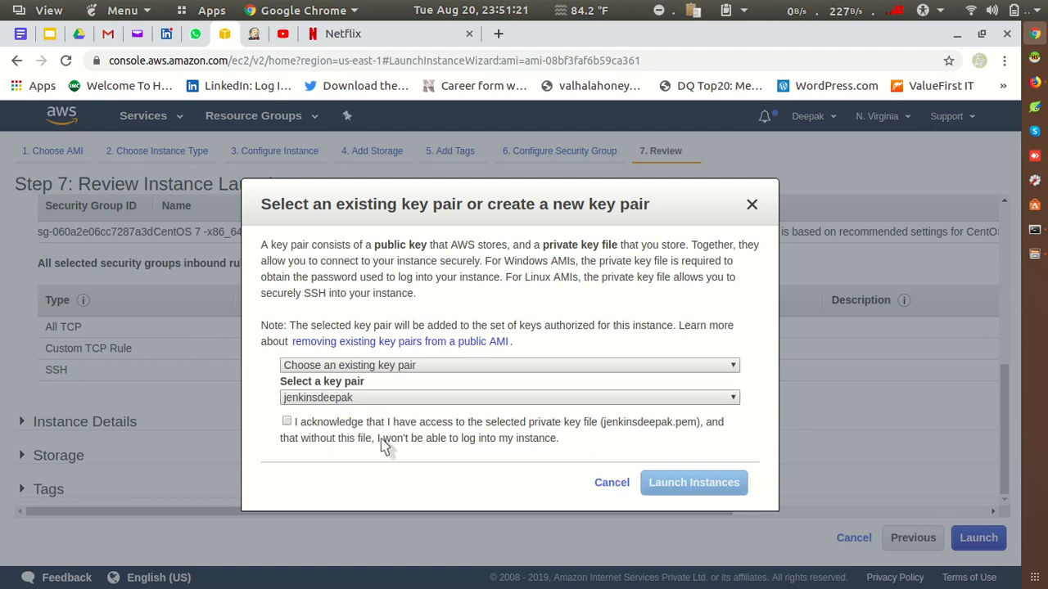
left_click(307, 426)
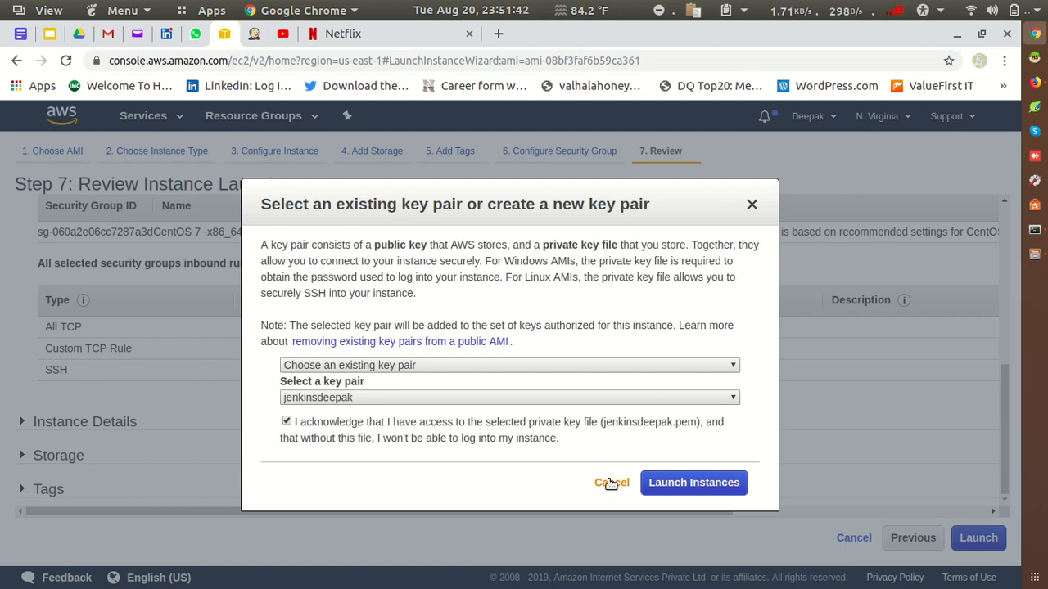
- Check the Jenkins dashboard and its address on port 8080, and return to the AWS launch wizard
left_click(254, 39)
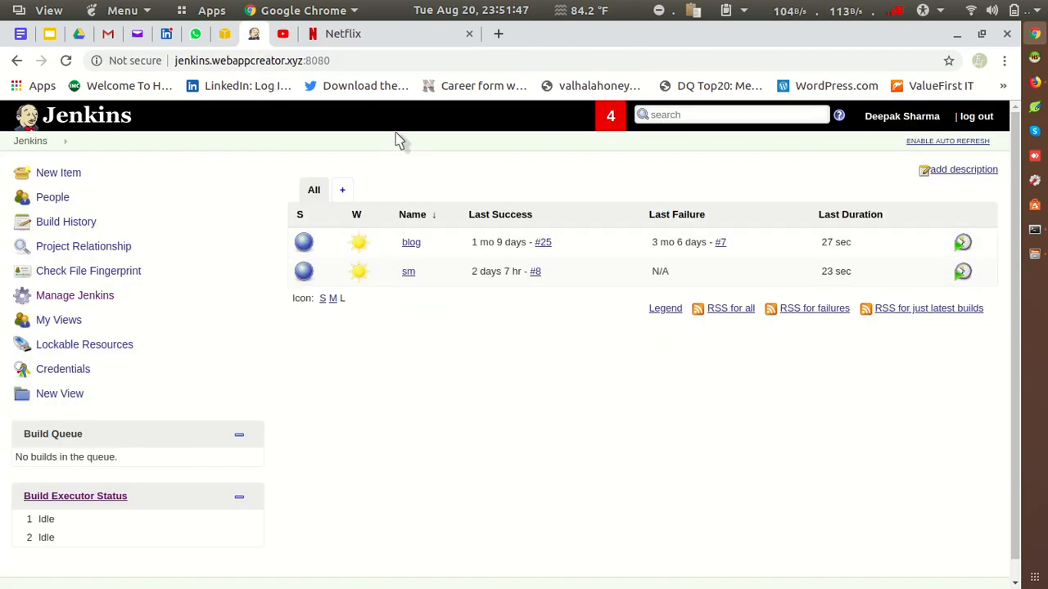
left_click(366, 62)
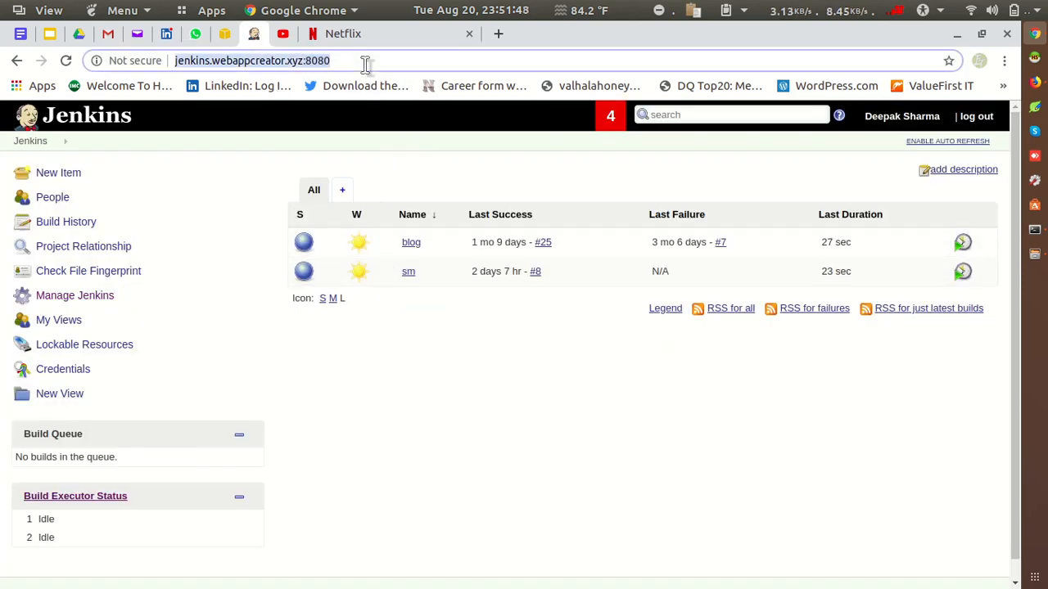
left_click(417, 153)
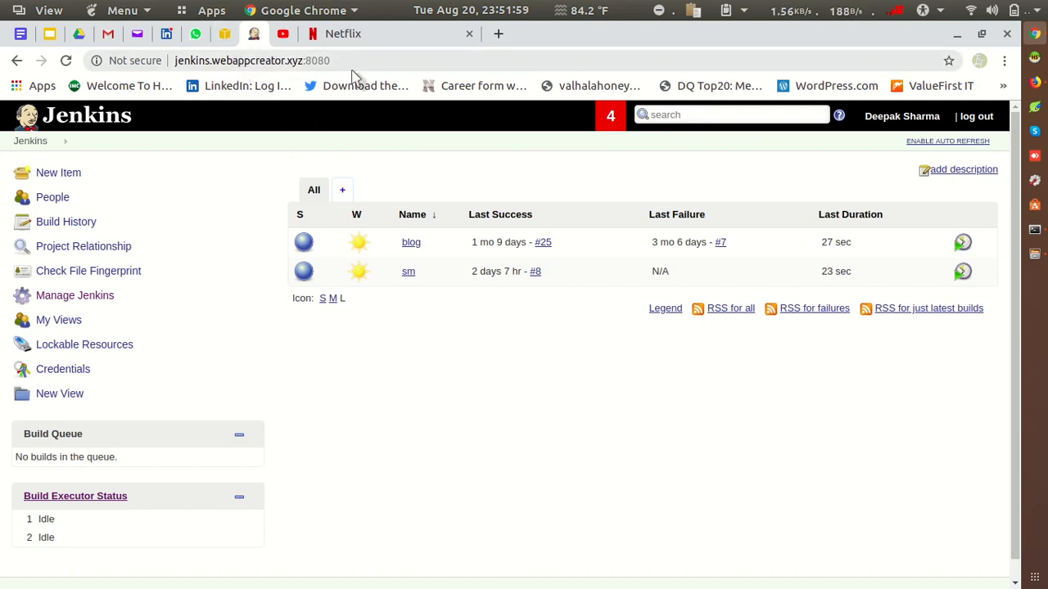
left_click(224, 36)
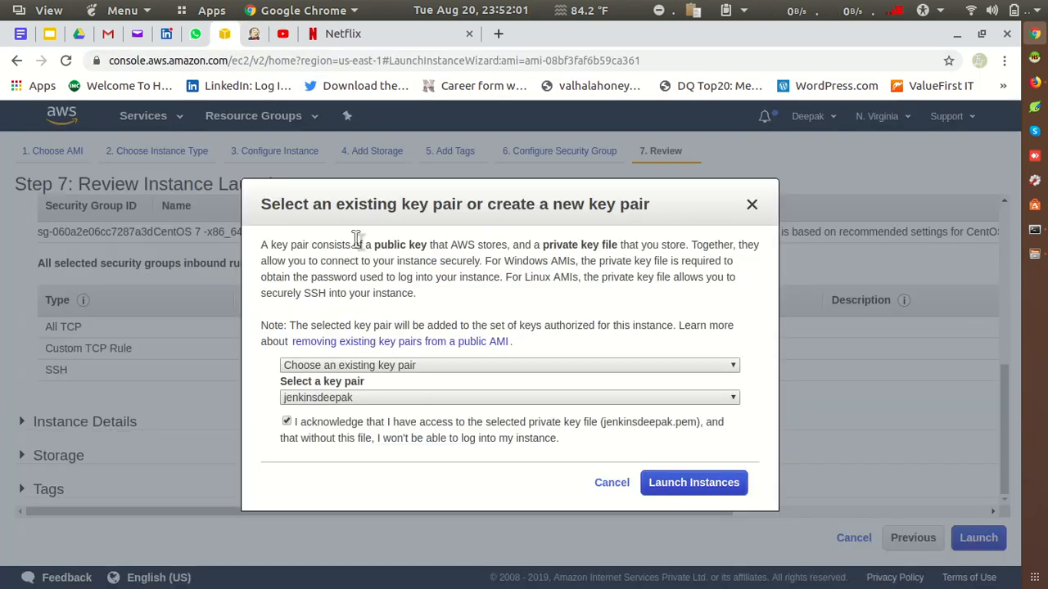
- Cancel the key pair selection and the instance launch, and open the EBS snapshots list
left_click(604, 483)
left_click(843, 538)
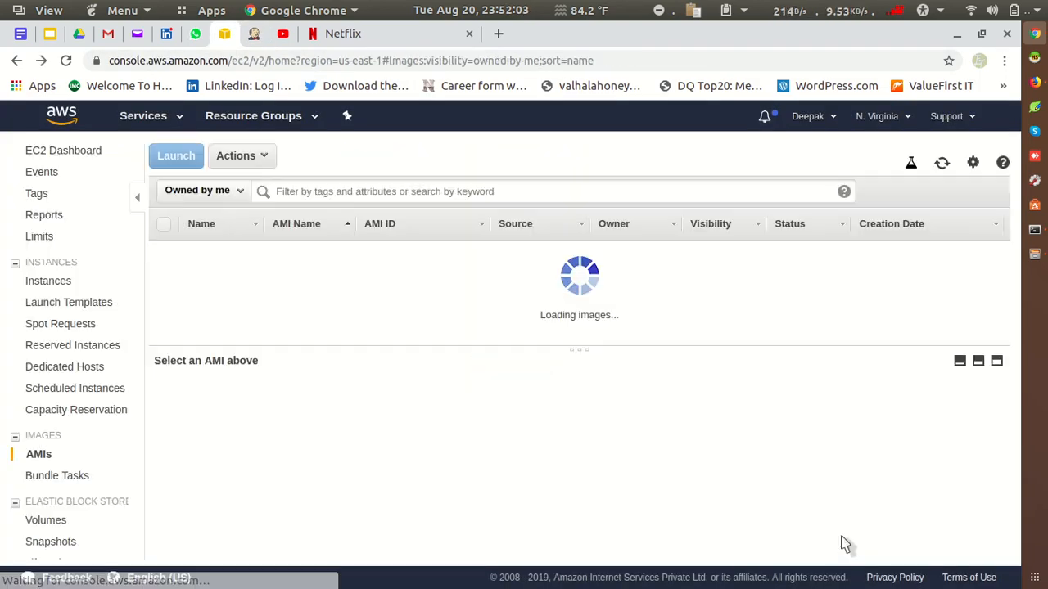
left_click(62, 543)
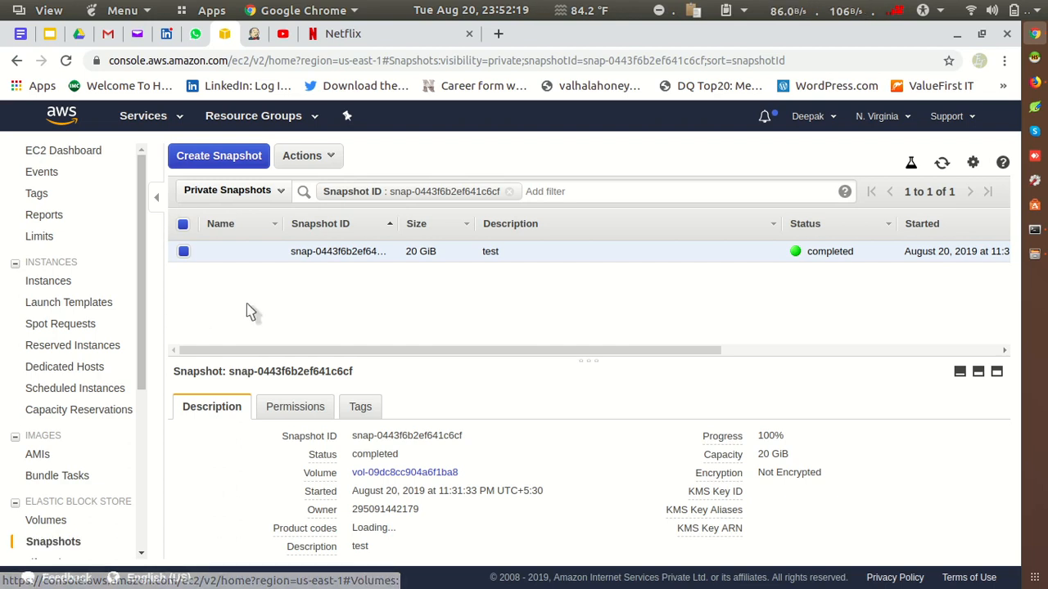
- Create an image named jenkins12 with the description test from the 20 GiB test snapshot, keeping the default image settings
left_click(184, 254)
left_click(186, 257)
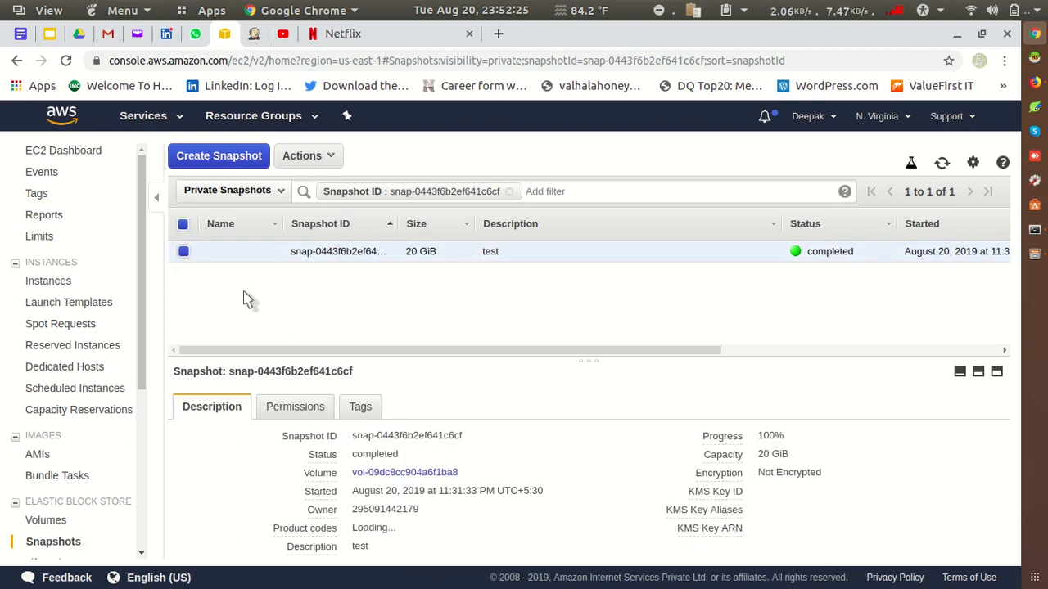
left_click(305, 159)
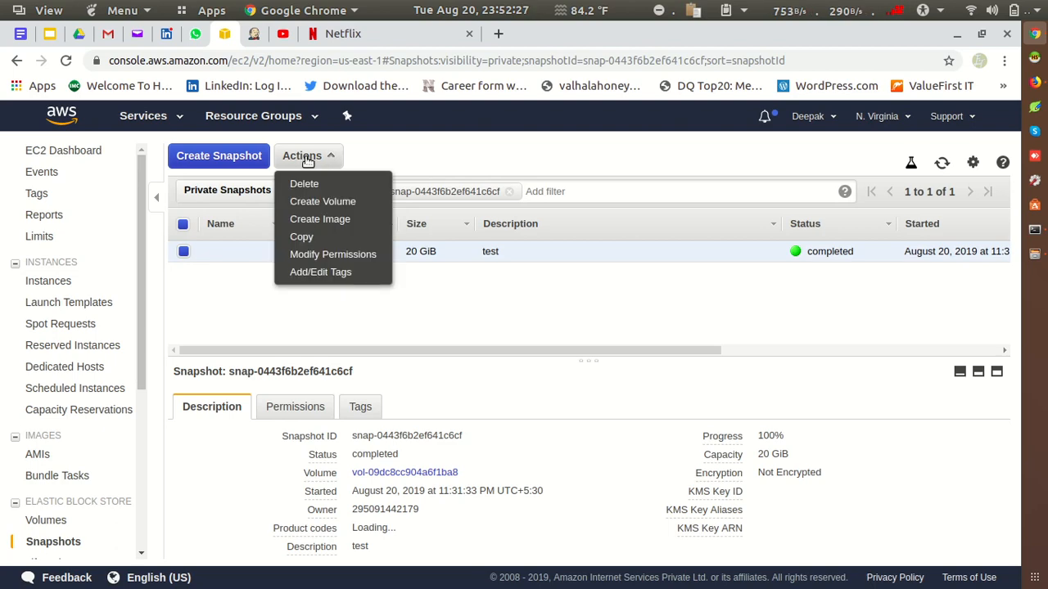
left_click(320, 220)
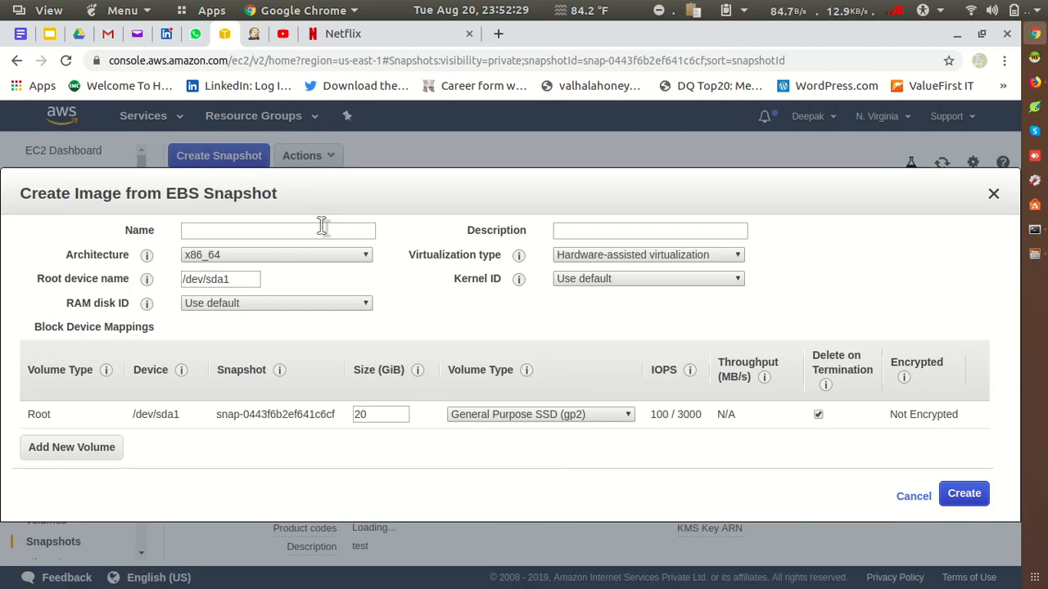
left_click(268, 232)
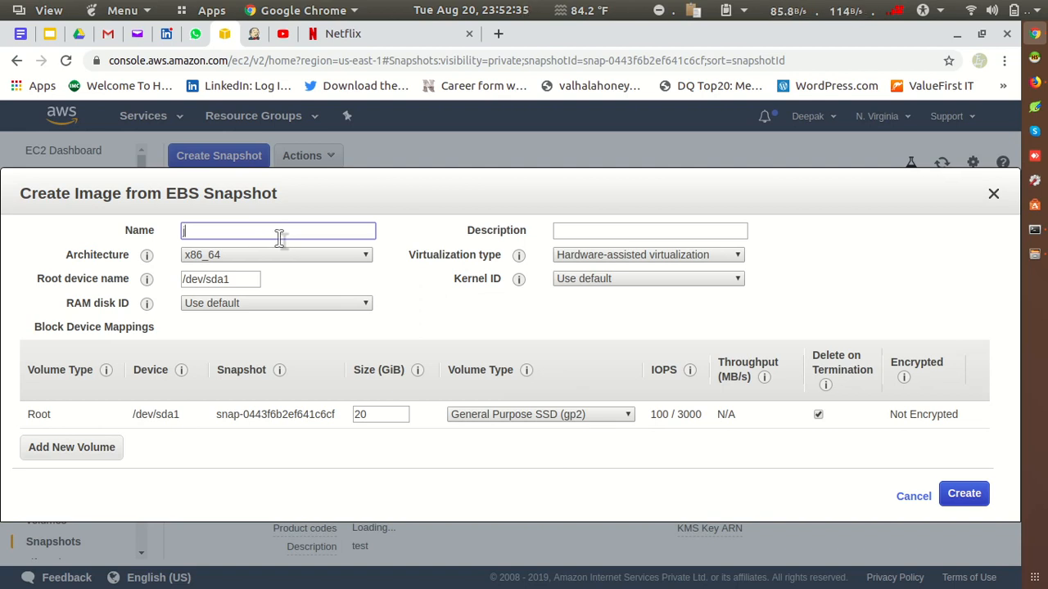
type("nkins12")
key("Tab")
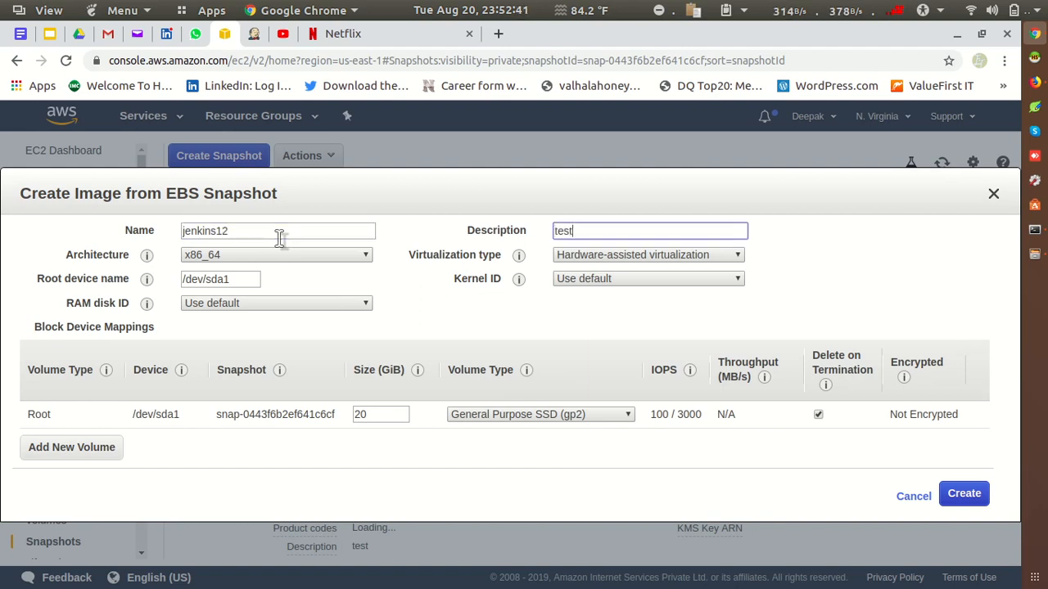
key("Tab")
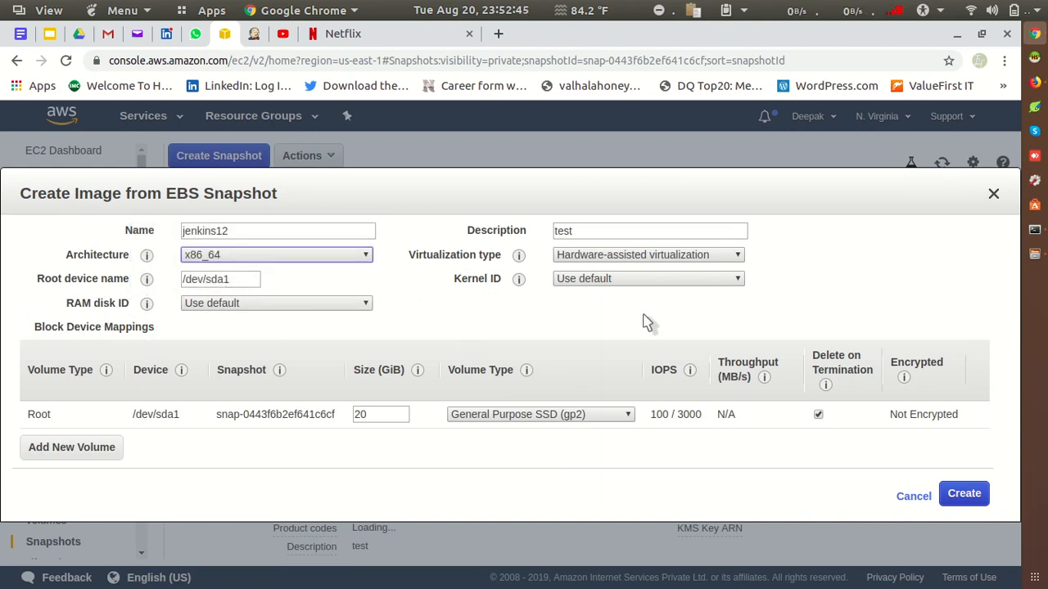
left_click(966, 495)
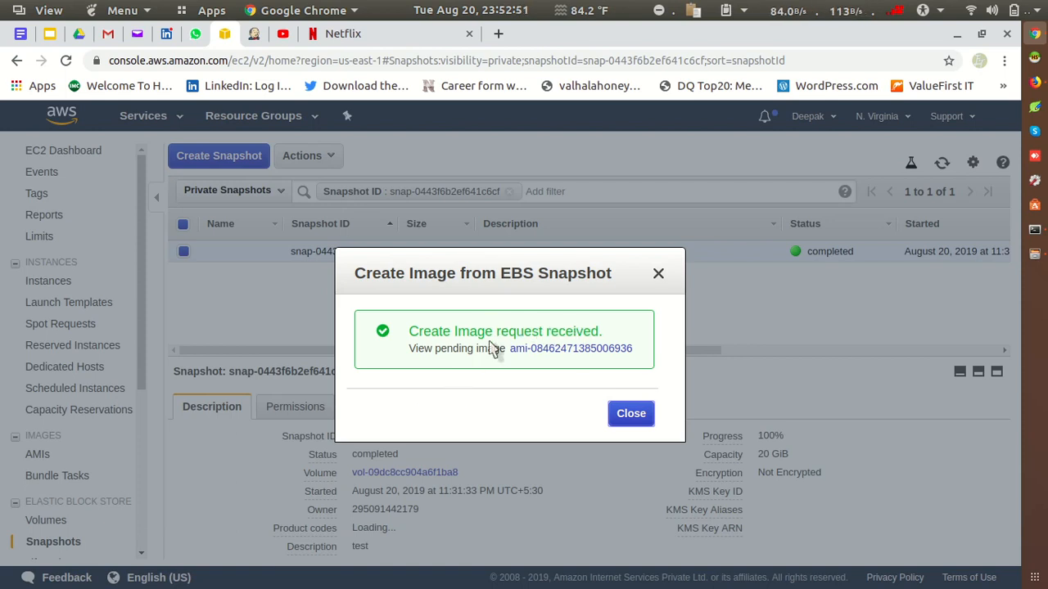
- Start launching an instance from the jenkins12 AMI as t2.micro with default instance details, and continue to storage
left_click(551, 354)
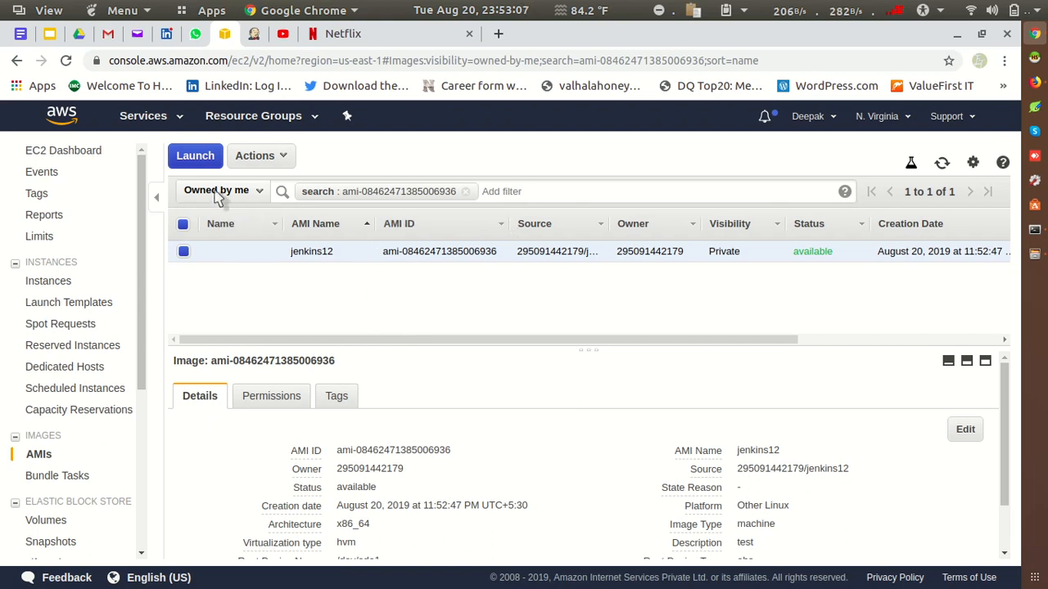
left_click(190, 161)
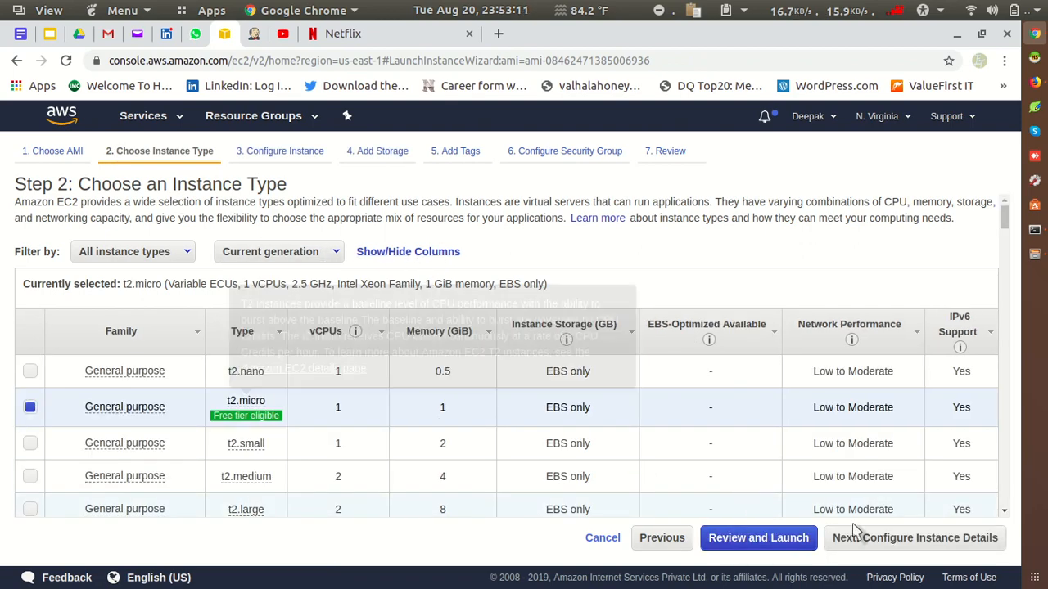
left_click(896, 542)
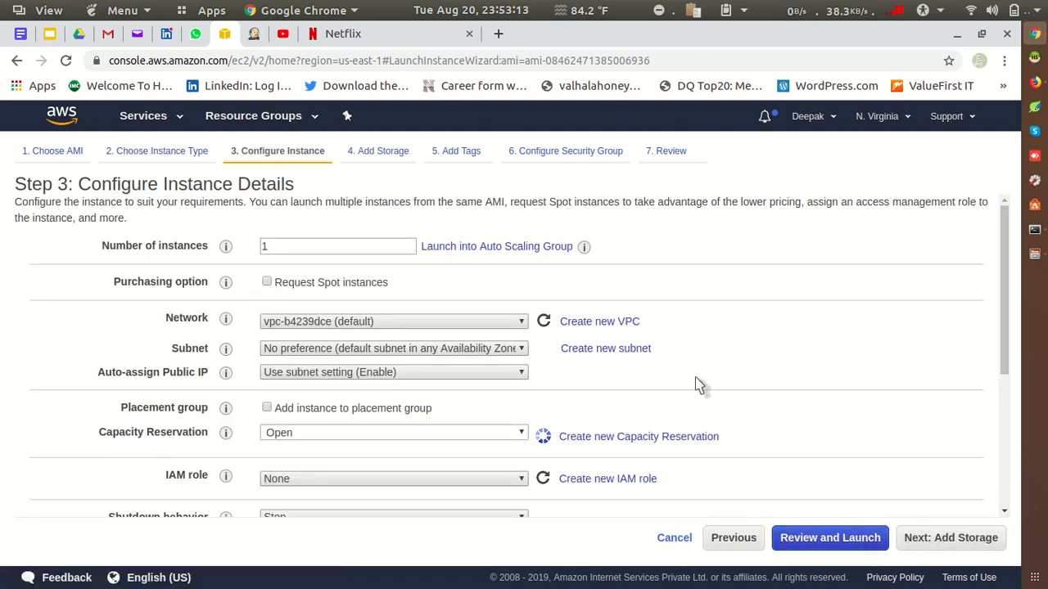
scroll(694, 383, "down", 5)
left_click(943, 540)
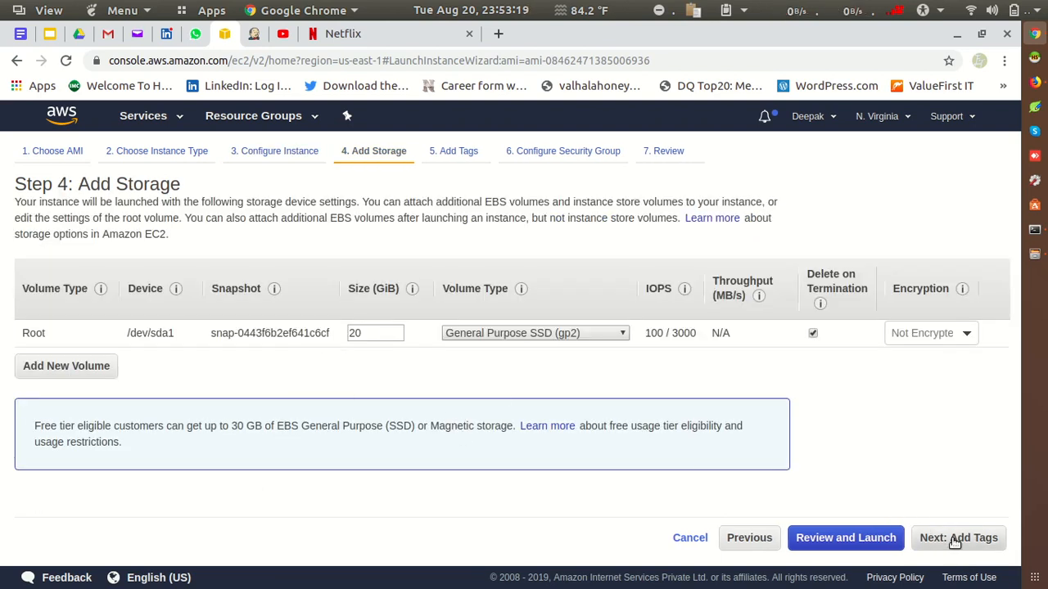
- Keep the default storage, skip tags, and use the existing security group sg-060a2e06cc7287a3d, continuing to the launch review
left_click(956, 542)
left_click(896, 548)
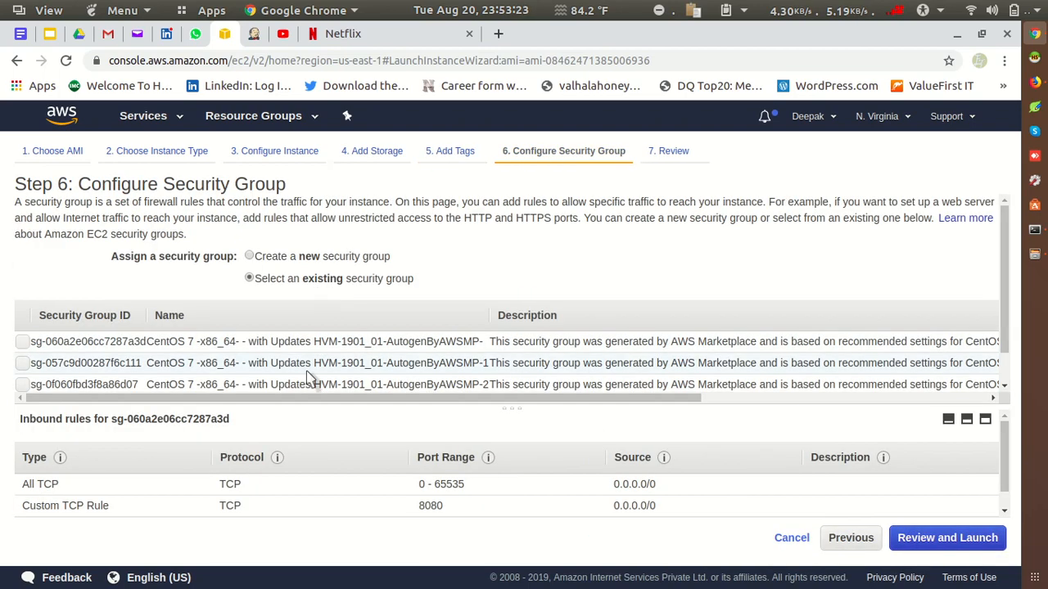
left_click(321, 280)
left_click(958, 538)
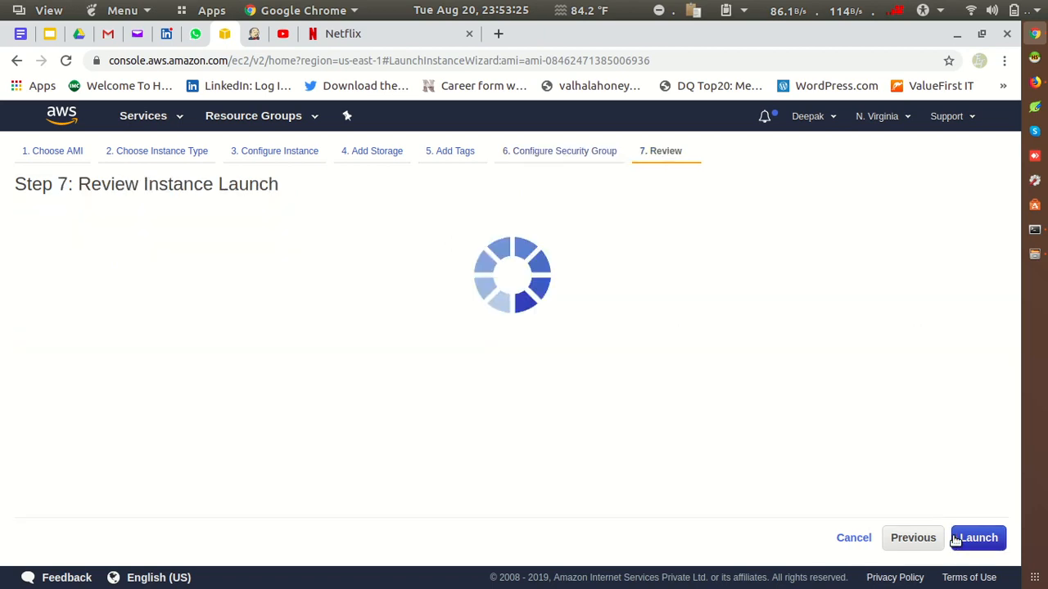
- Launch the reviewed instance with the existing Jenkins key pair, acknowledging access to its private key file
scroll(795, 409, "down", 10)
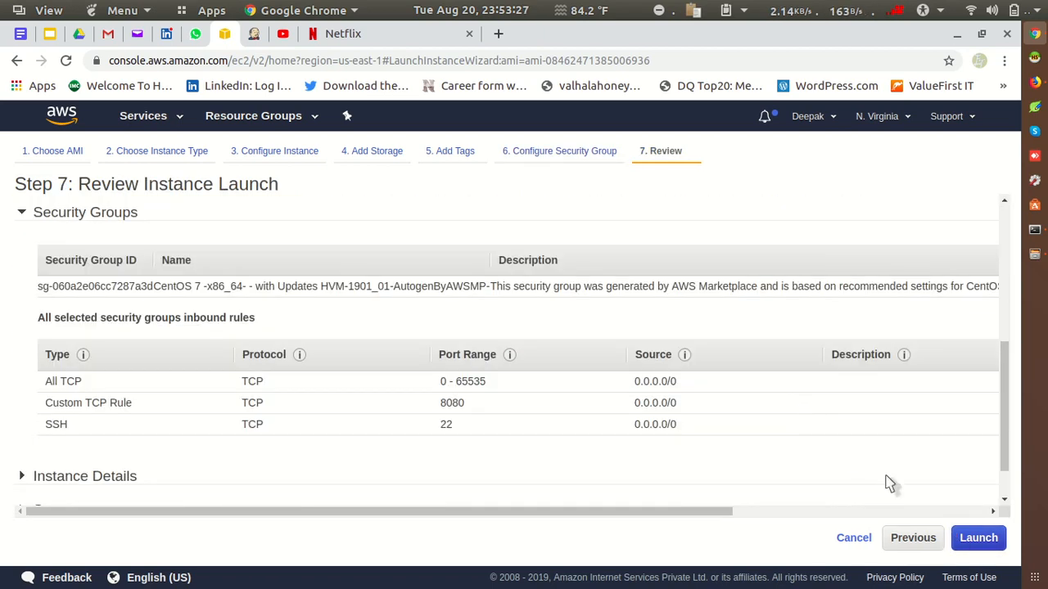
left_click(974, 536)
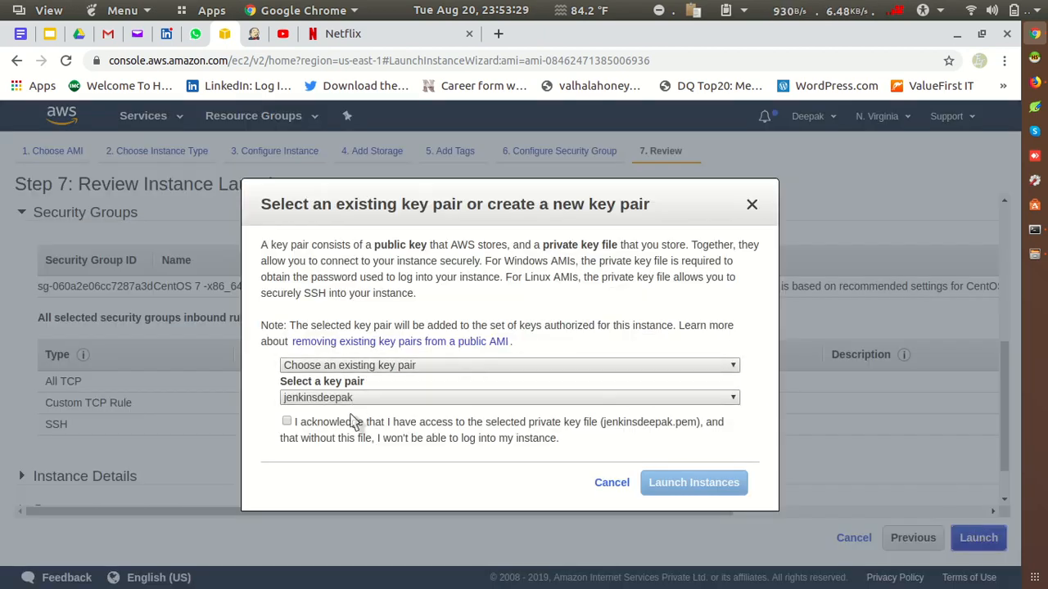
left_click(286, 422)
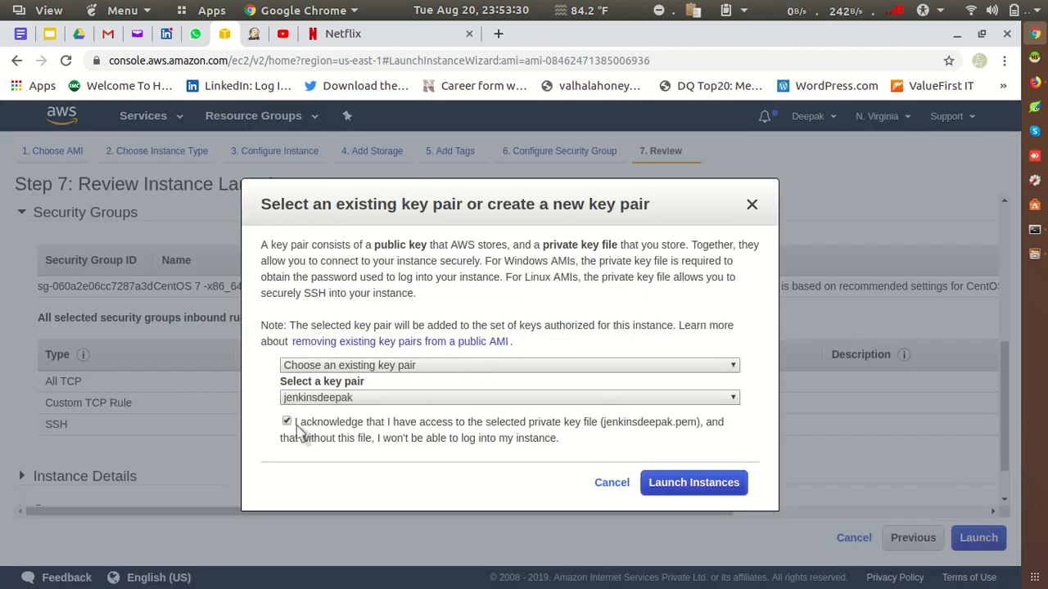
left_click(691, 483)
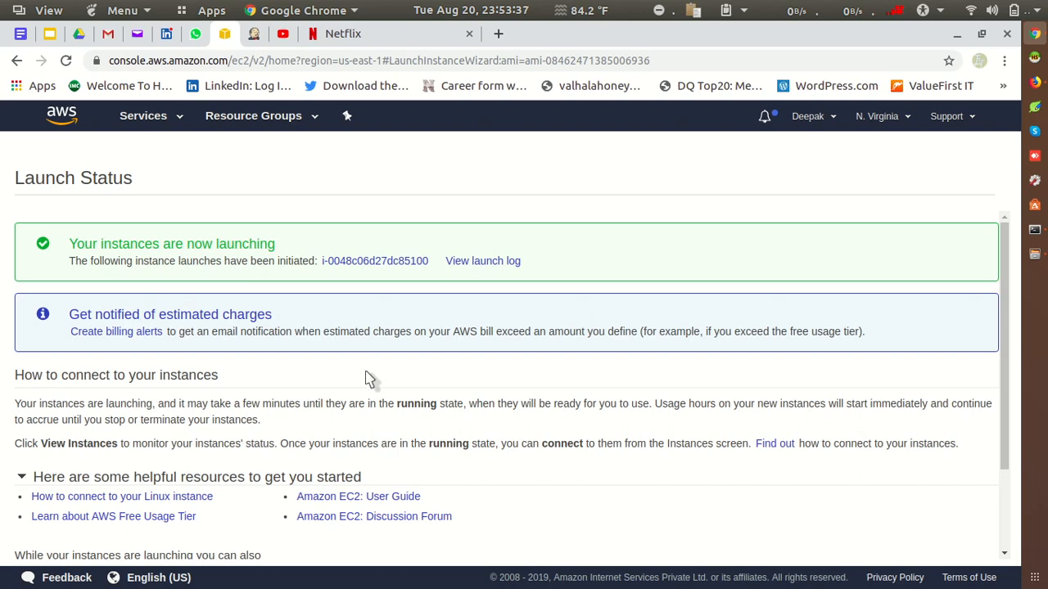
- Open the instances list and show the details of the newly launched t2.micro instance
scroll(620, 399, "down", 3)
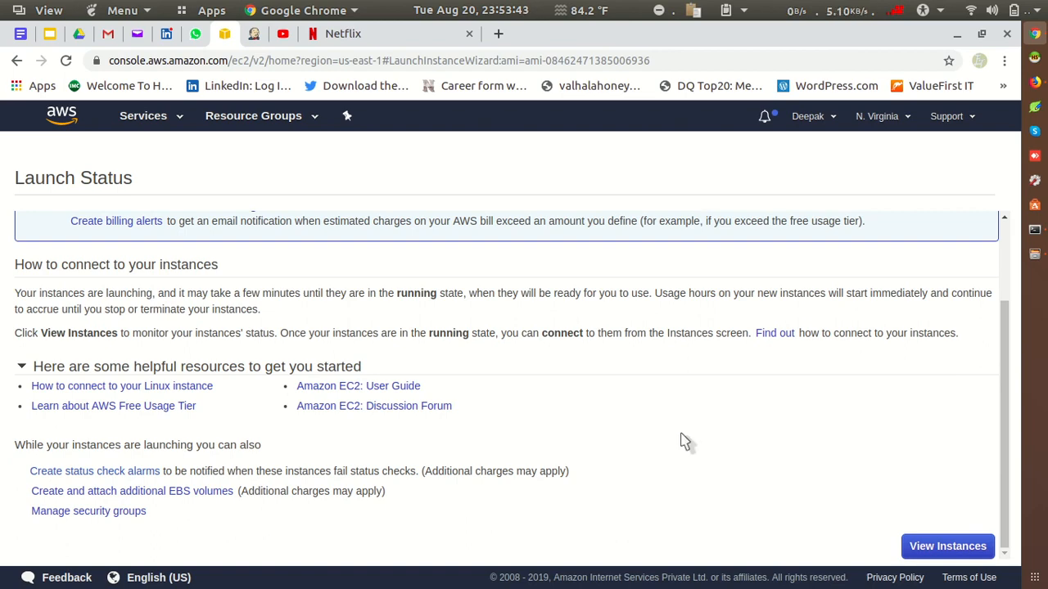
left_click(925, 547)
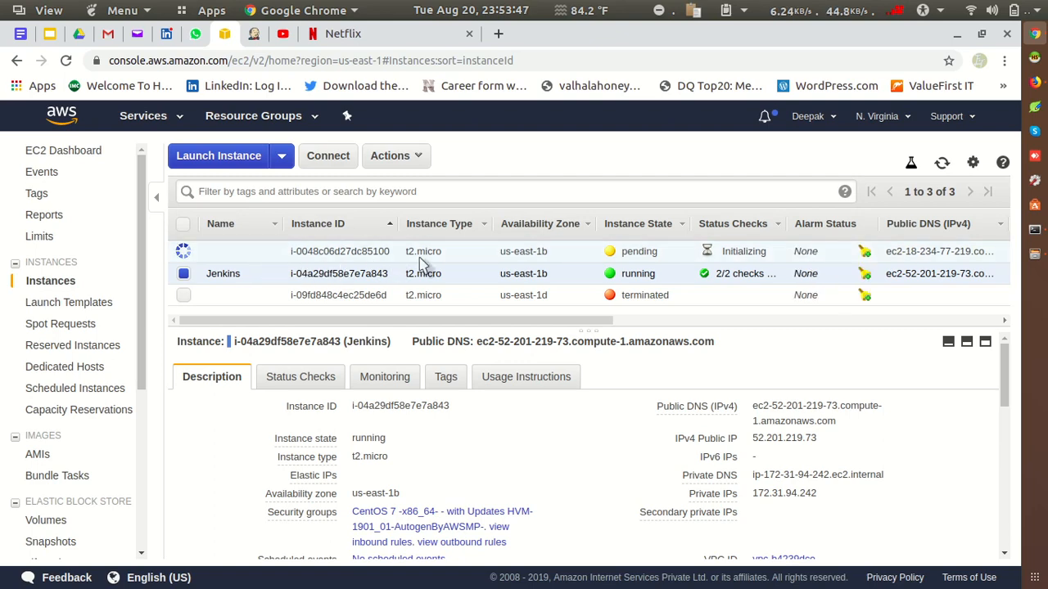
left_click(455, 255)
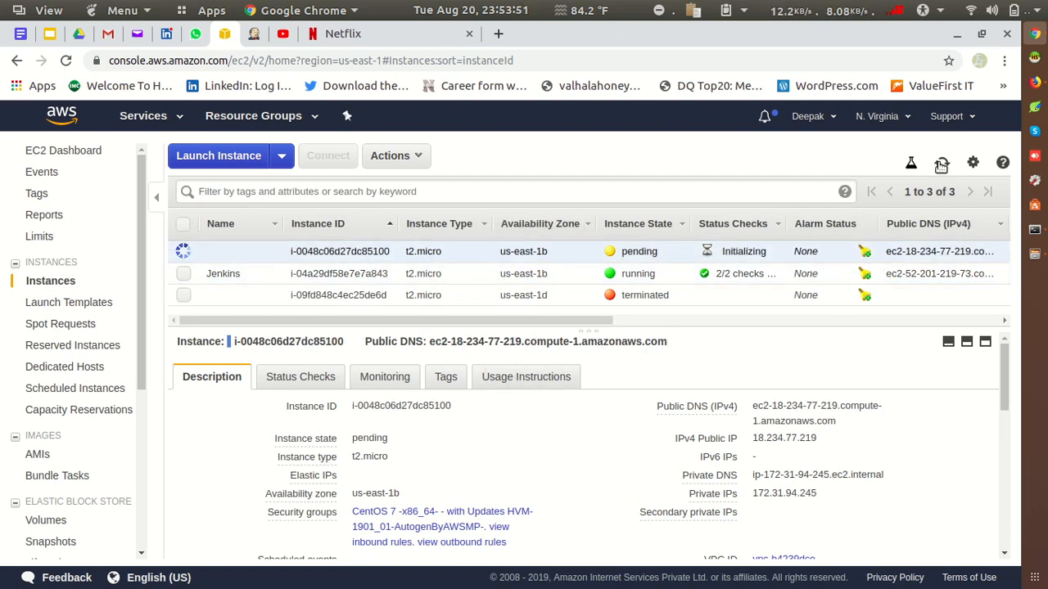
- Refresh the instances list to check the new instance's state, and show the details of the existing Jenkins instance
left_click(941, 163)
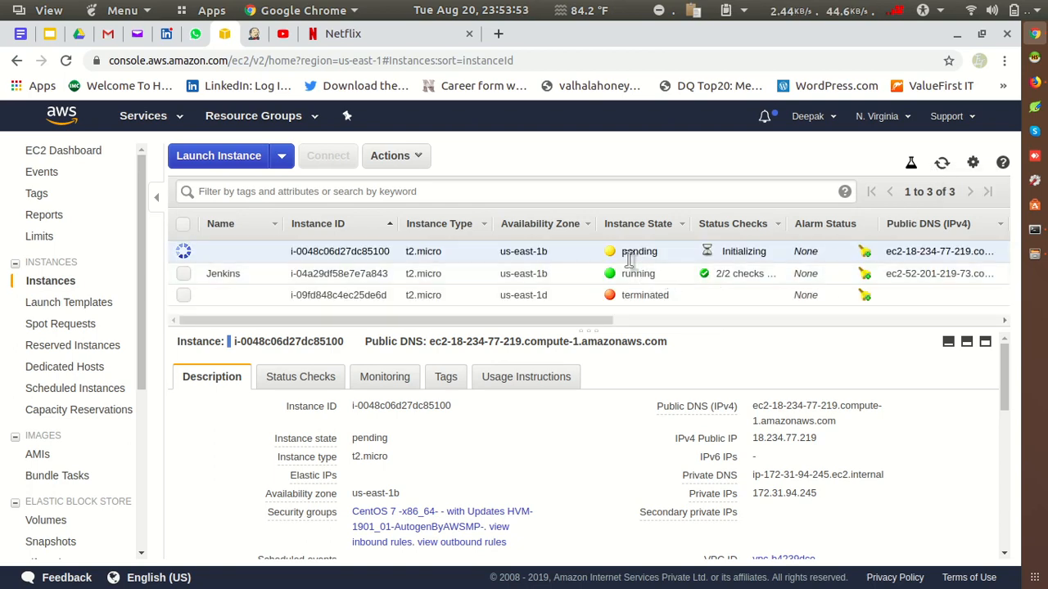
left_click(941, 163)
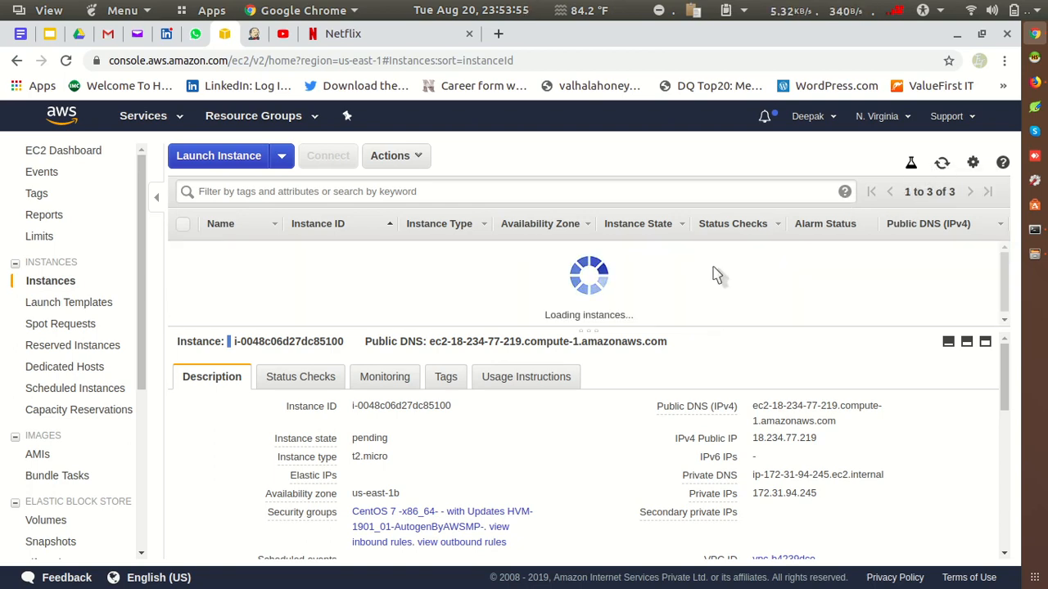
left_click(456, 278)
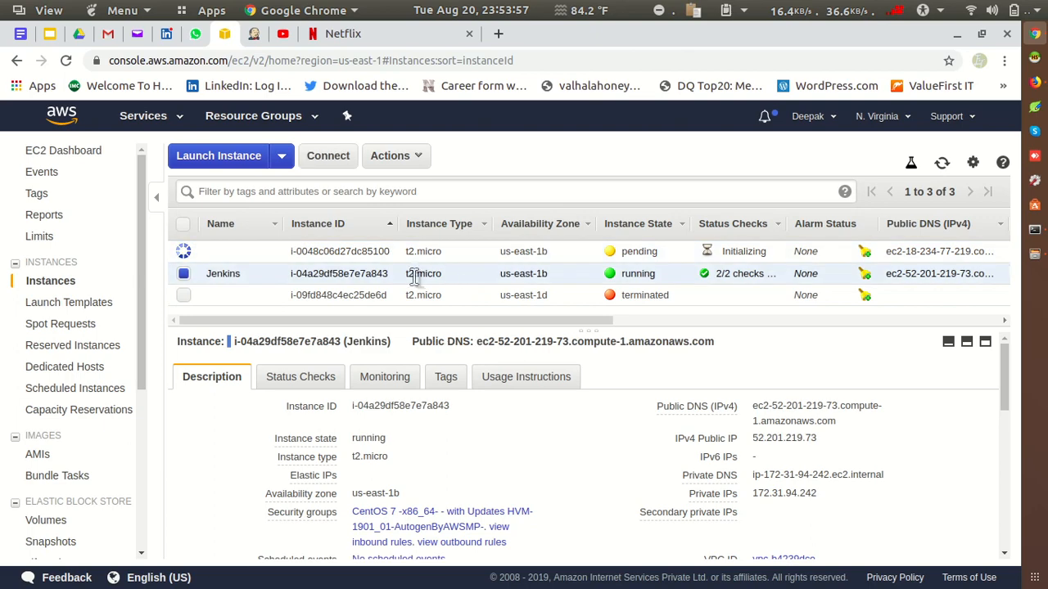
- Check the web address and port used by the existing Jenkins server's dashboard
left_click(254, 34)
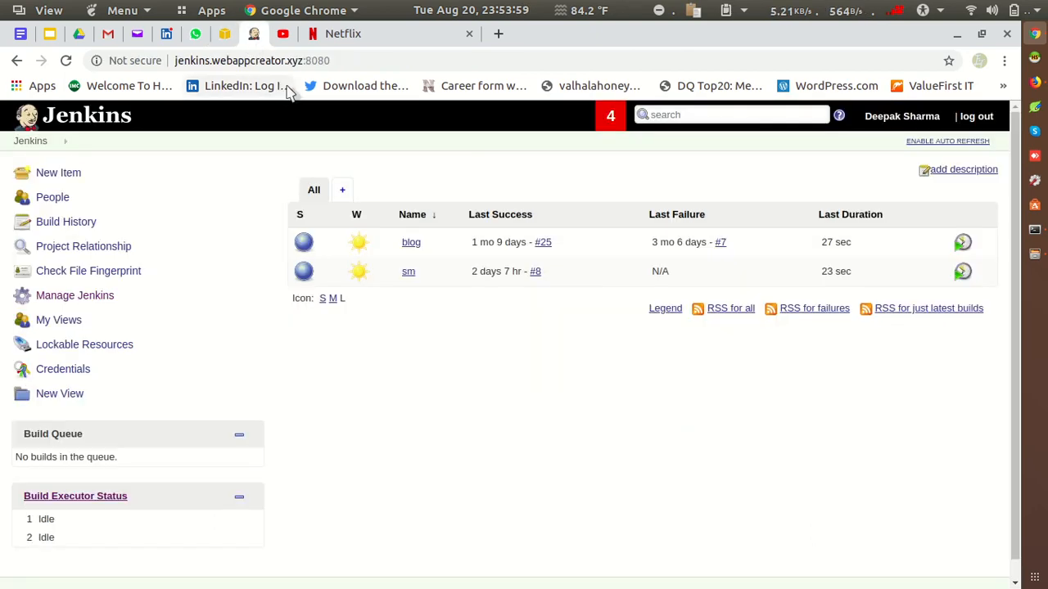
left_click(373, 62)
left_click(375, 61)
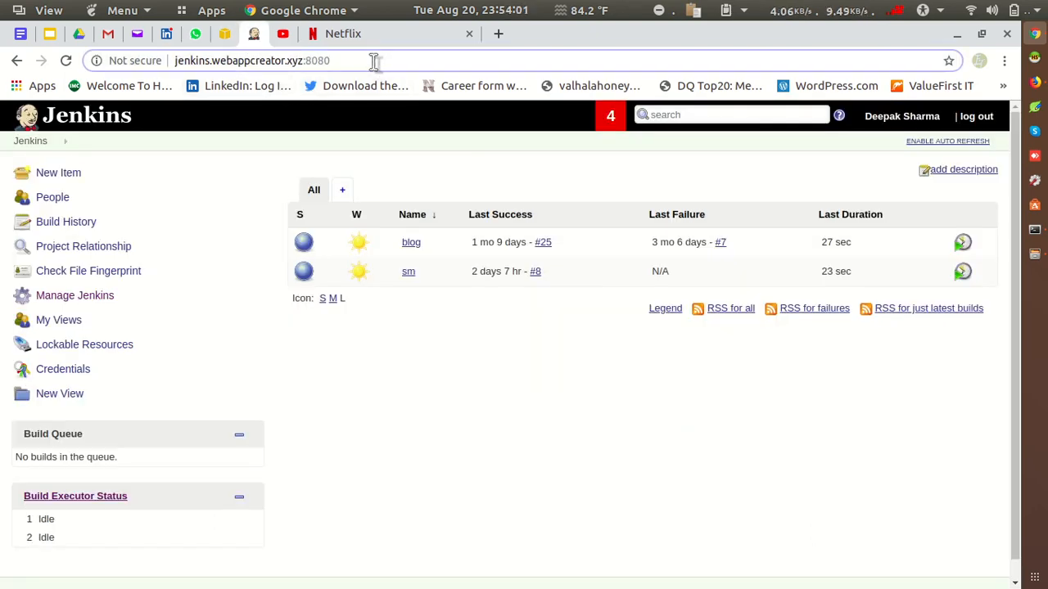
left_click_drag(375, 61, 307, 61)
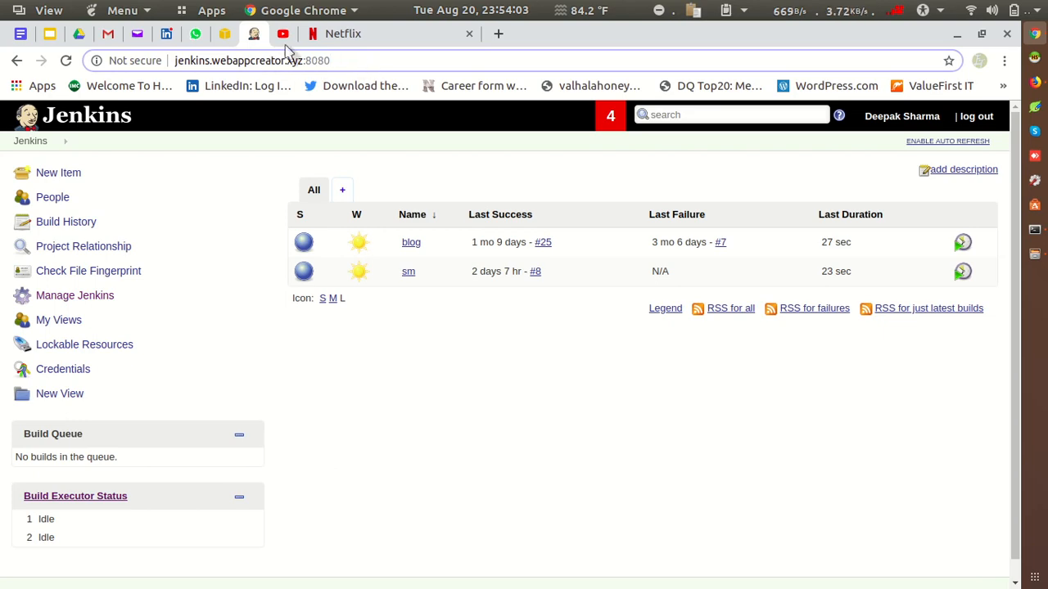
- Return to the EC2 instances list, select the new unnamed t2.micro instance, and refresh its state
left_click(225, 34)
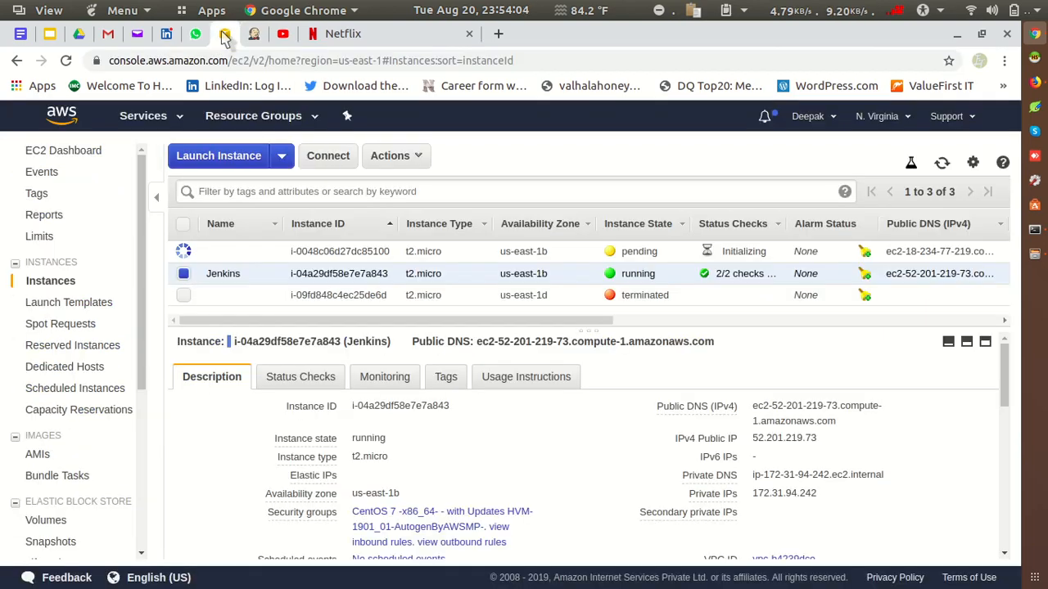
left_click(444, 256)
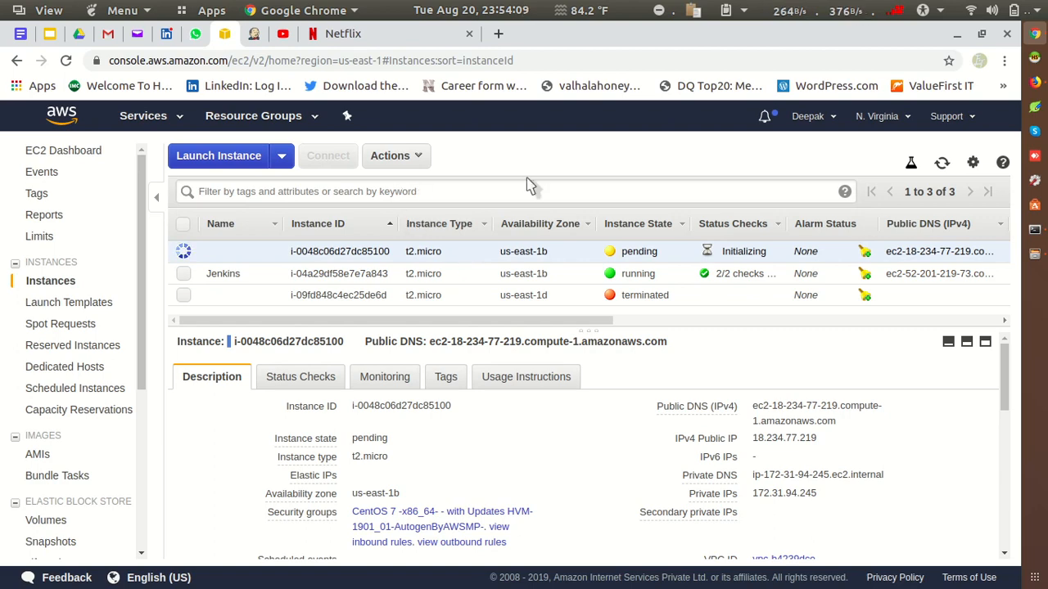
left_click(941, 166)
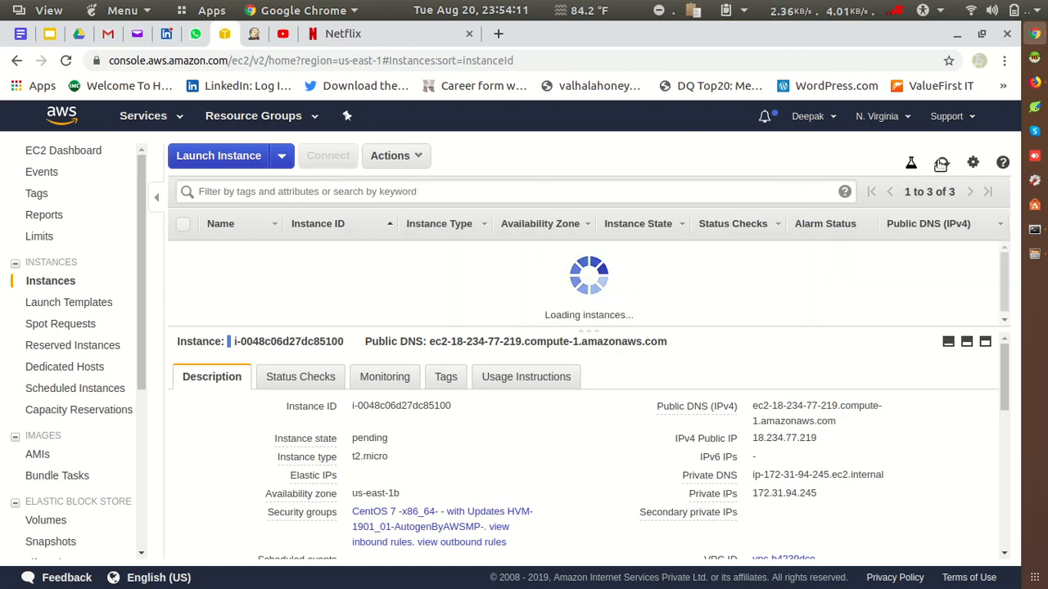
left_click(941, 164)
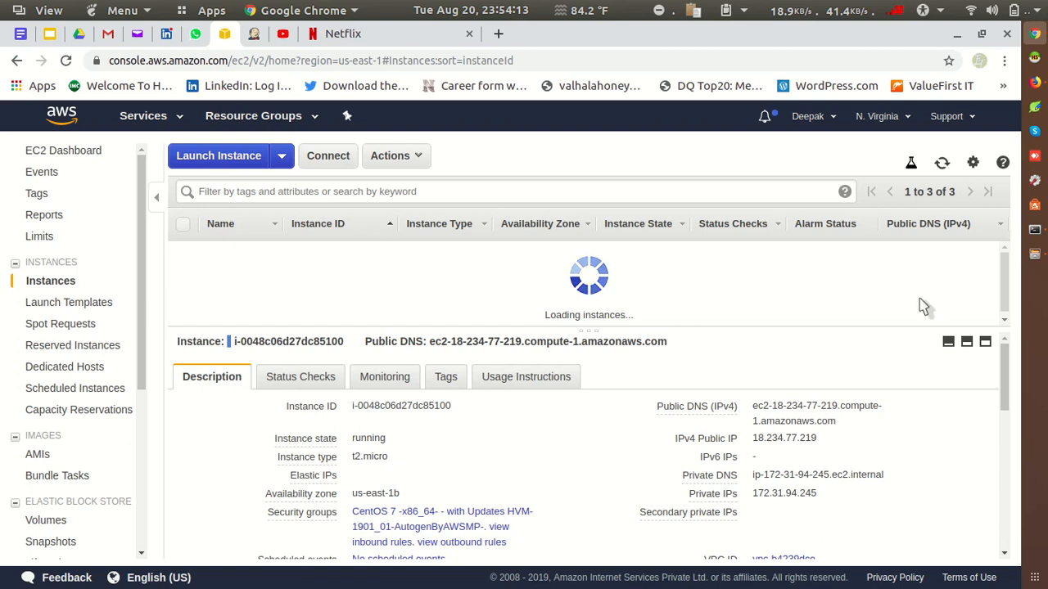
- Copy the new instance's IPv4 public IP and open 18.234.77.219:8080 in a new browser tab
left_click(833, 440)
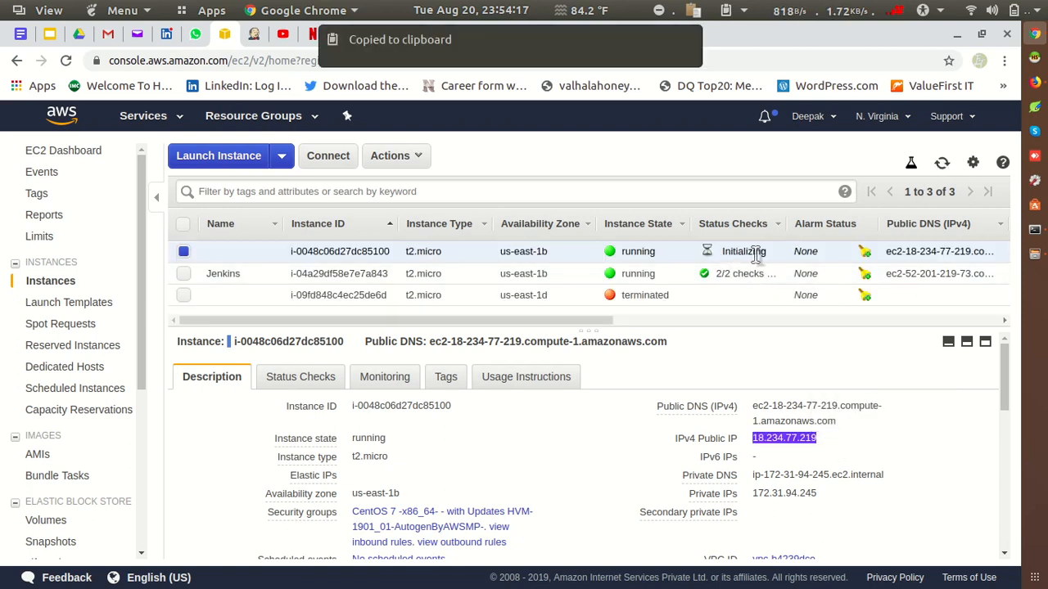
left_click(699, 161)
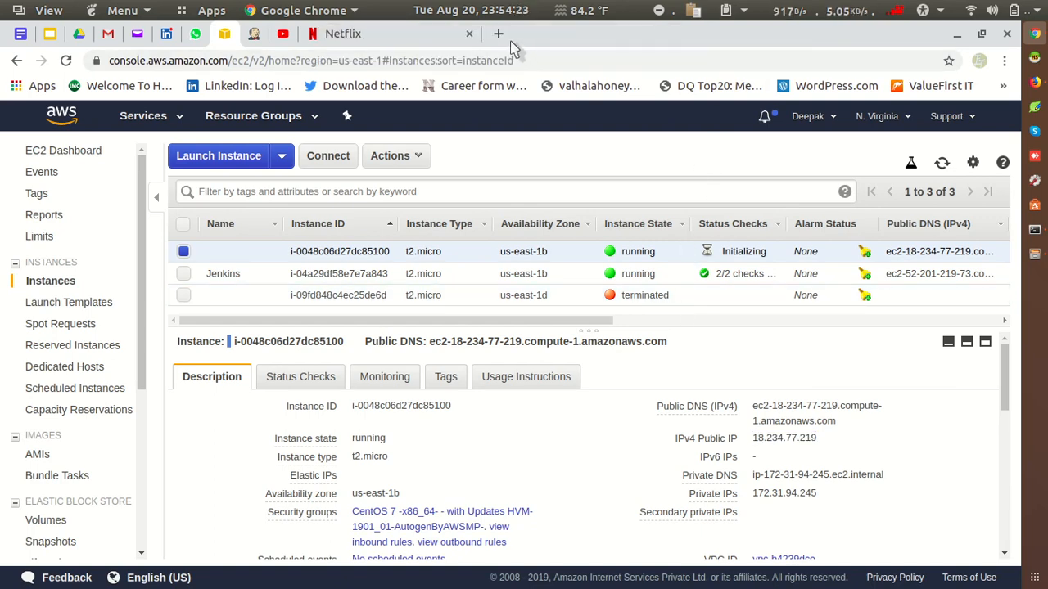
left_click(498, 34)
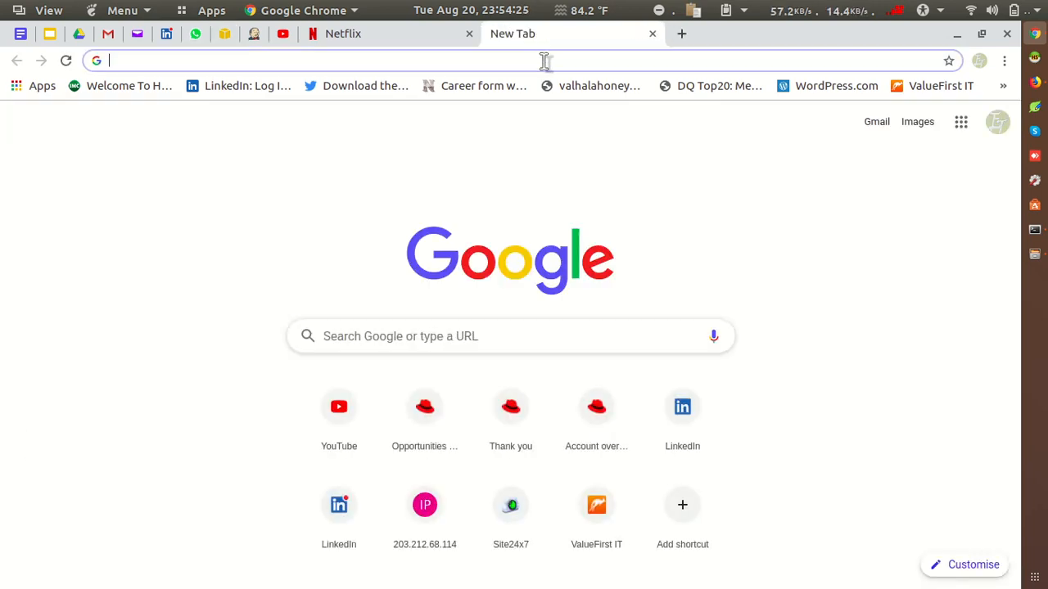
key("ctrl+v")
type(":")
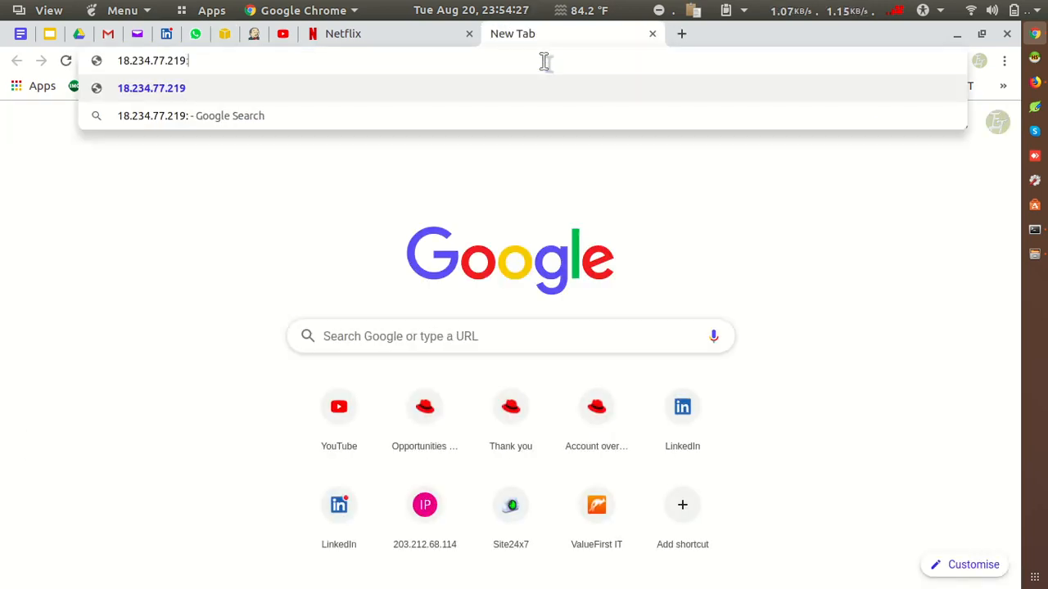
type("8080")
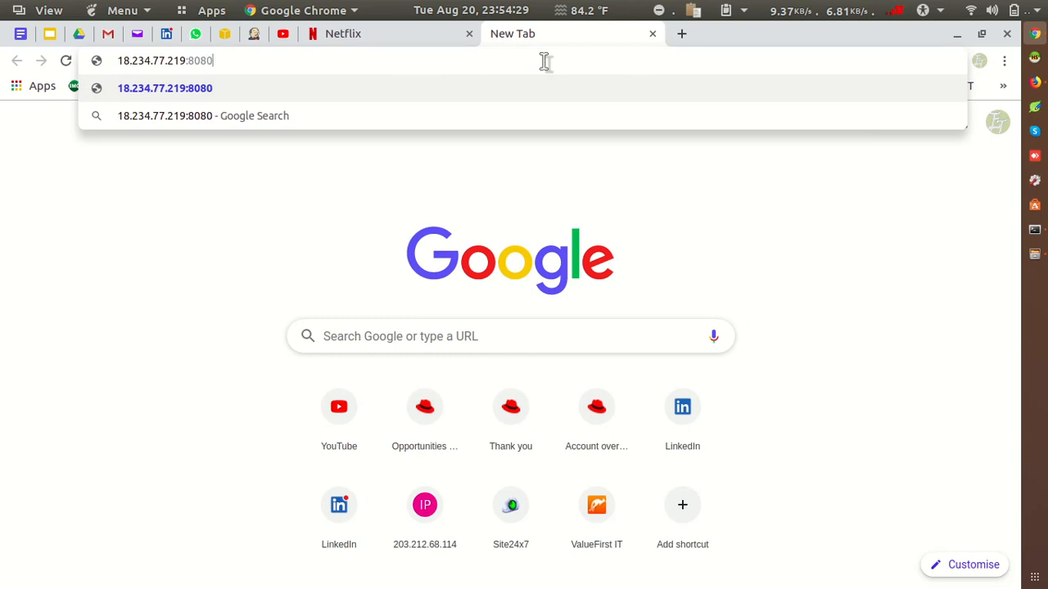
key("Return")
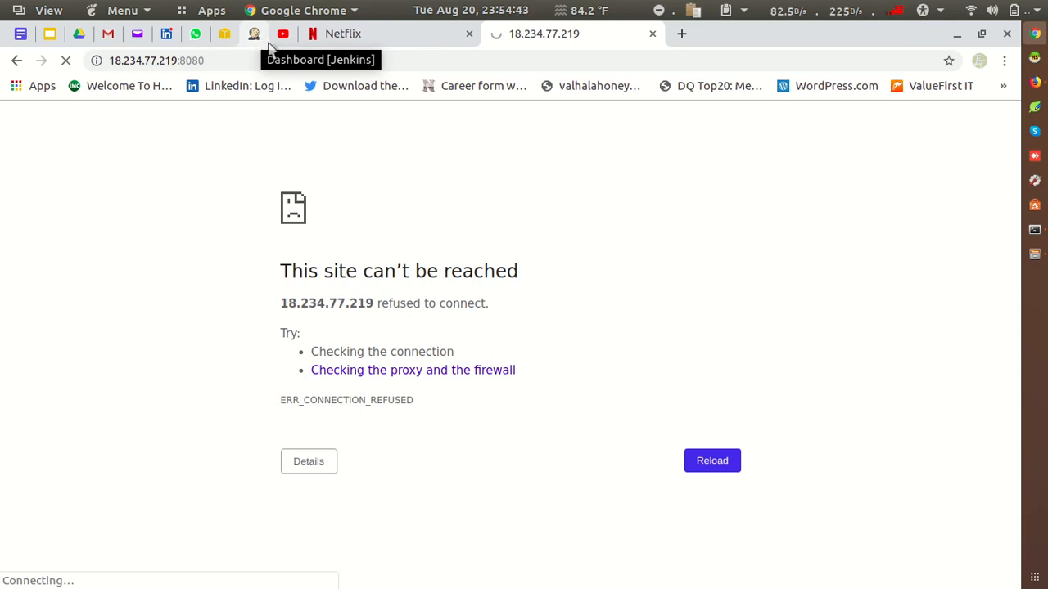
- Look over the EC2 instances and existing Jenkins dashboard, and retry loading 18.234.77.219:8080
left_click(226, 36)
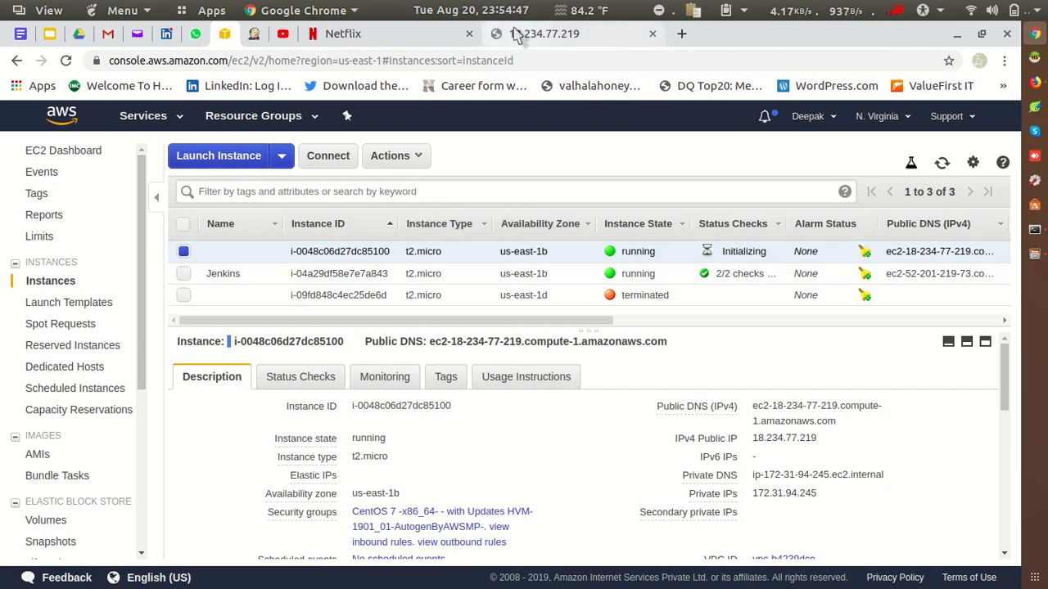
left_click(253, 34)
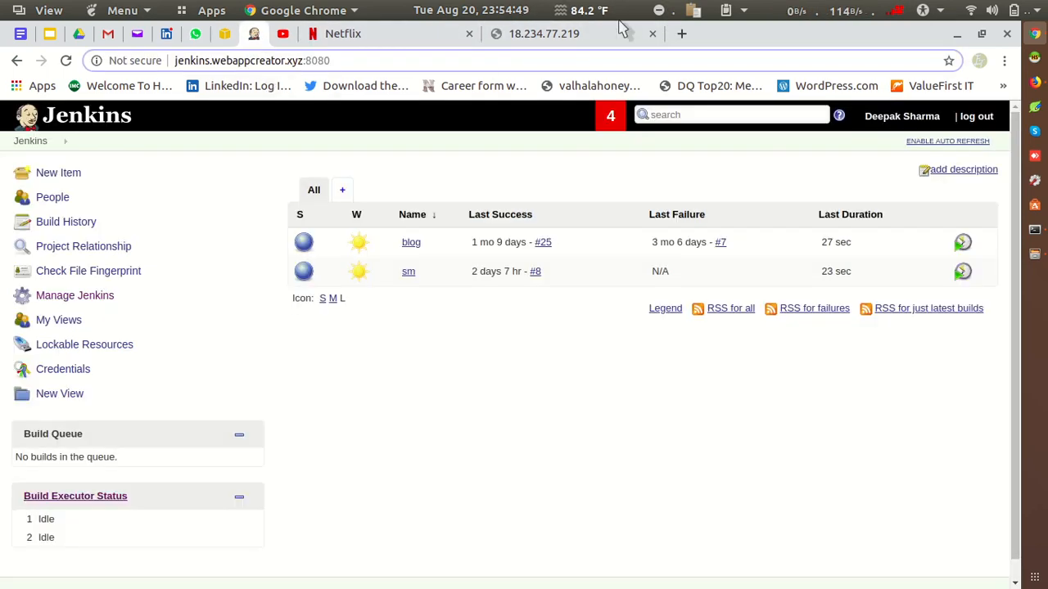
left_click(561, 36)
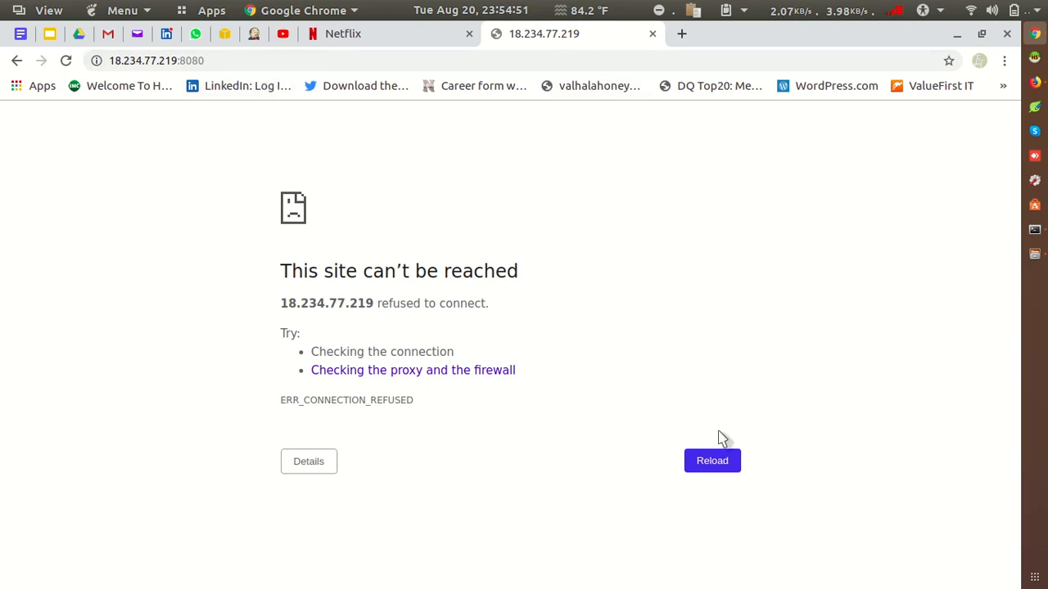
left_click(712, 462)
double_click(307, 62)
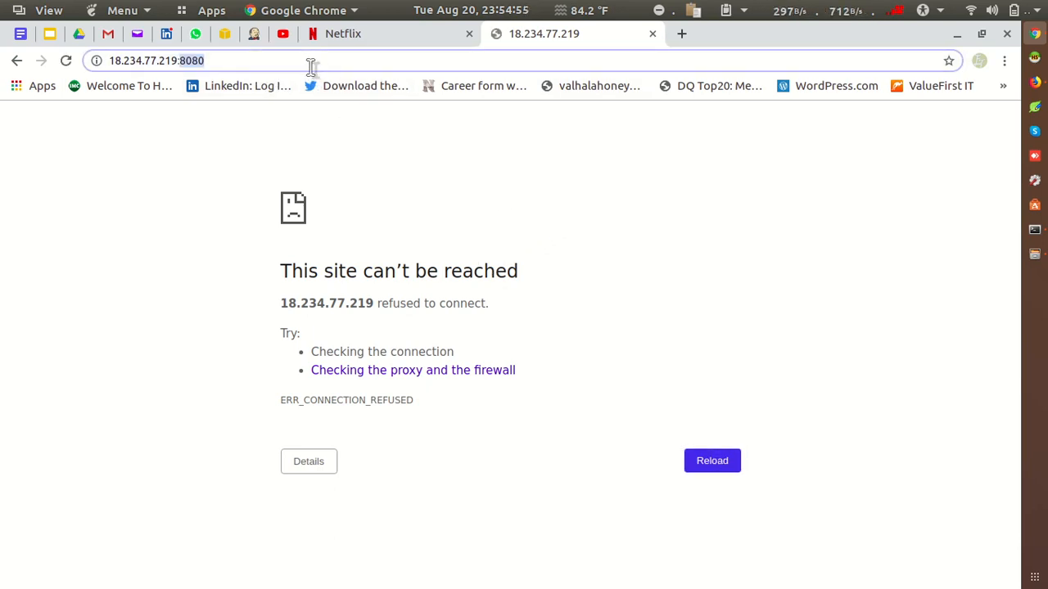
key("Return")
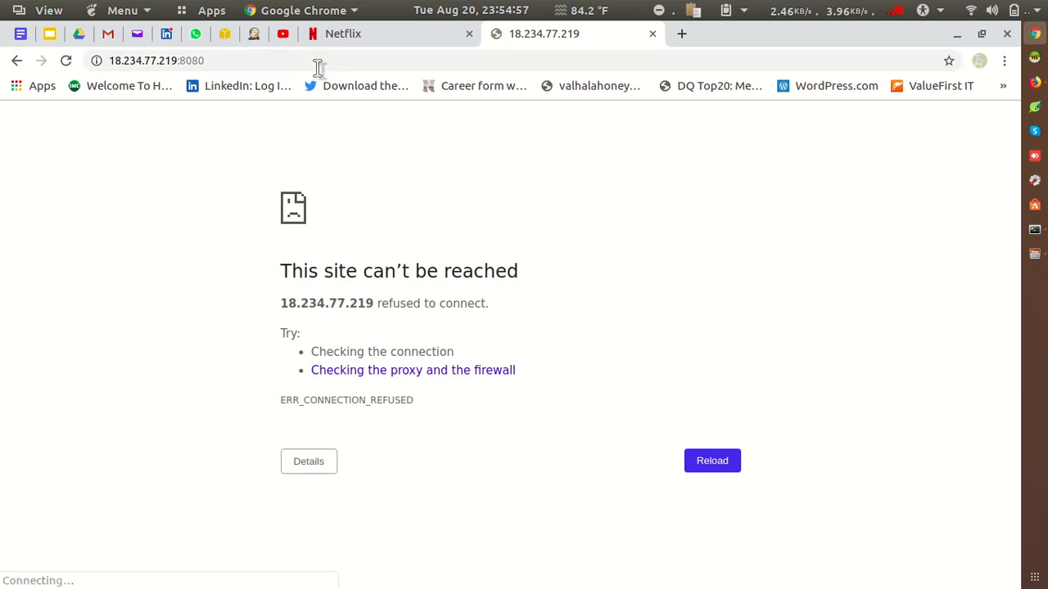
- Return to the EC2 instances list and keep refreshing it to monitor the new instance's status checks
left_click(226, 36)
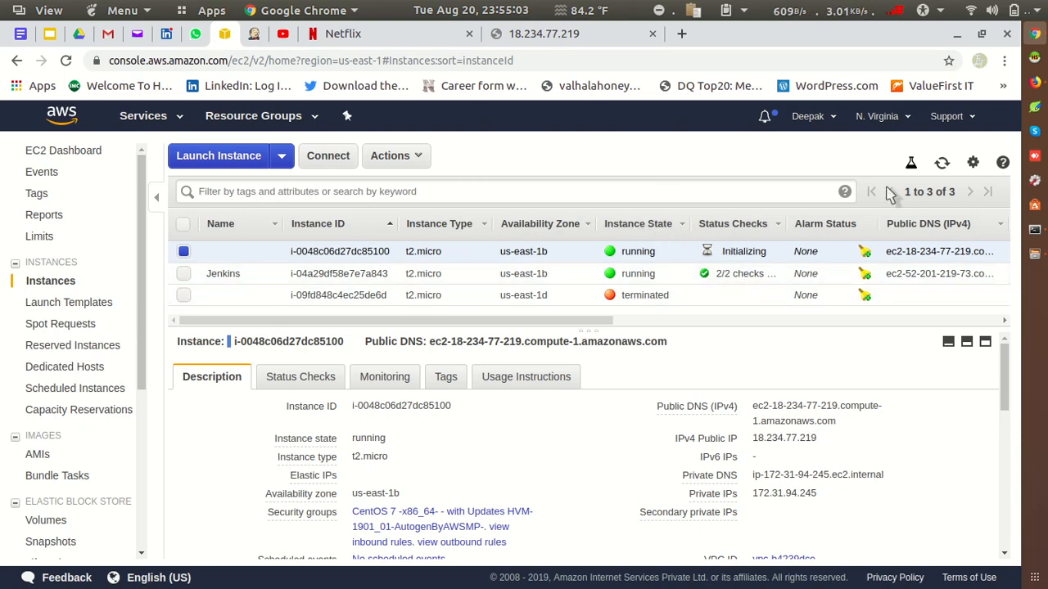
left_click(944, 163)
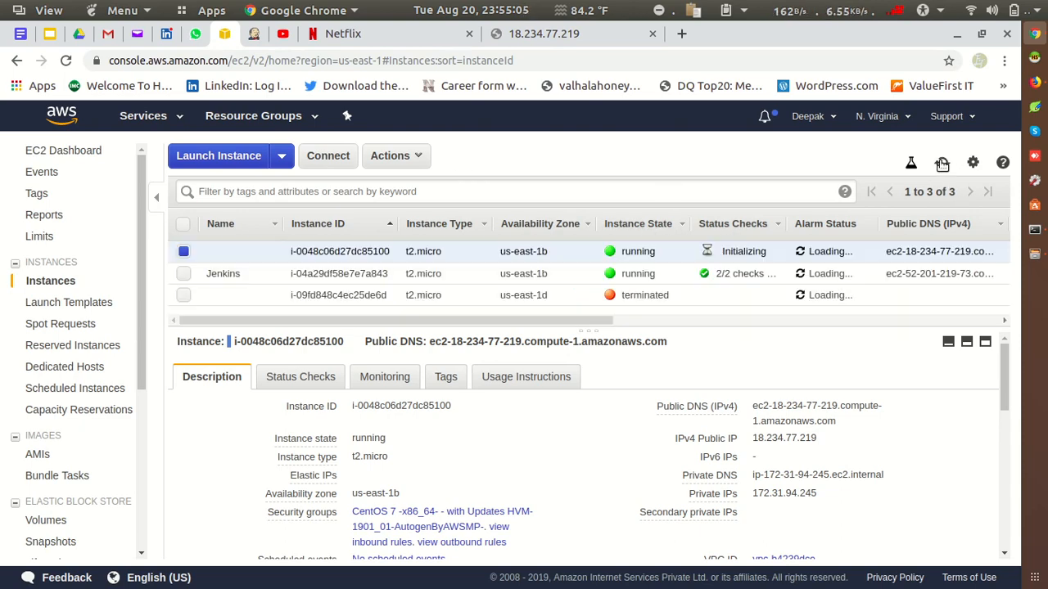
left_click(942, 164)
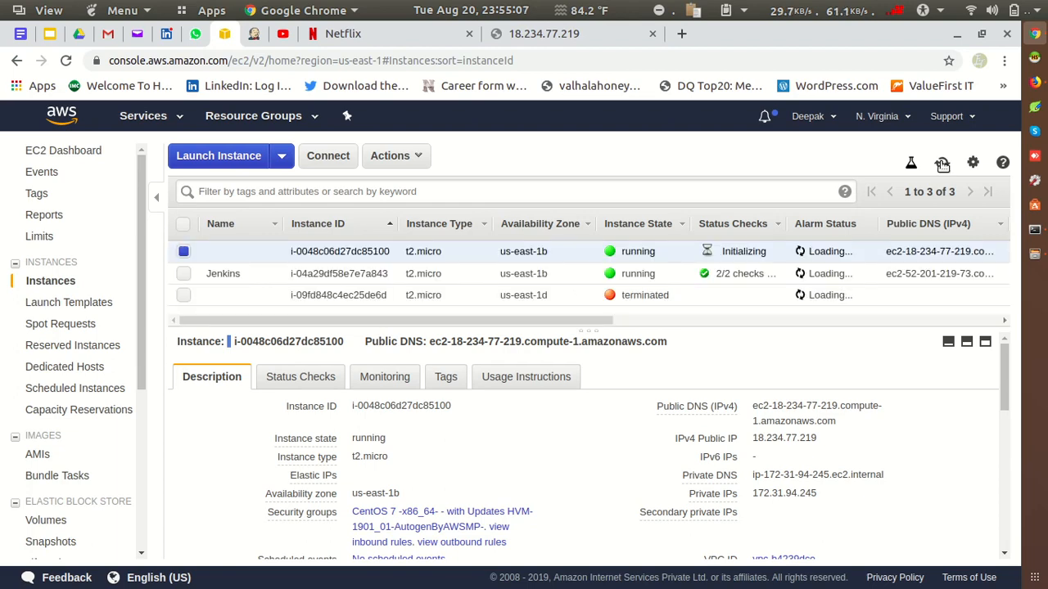
left_click(942, 164)
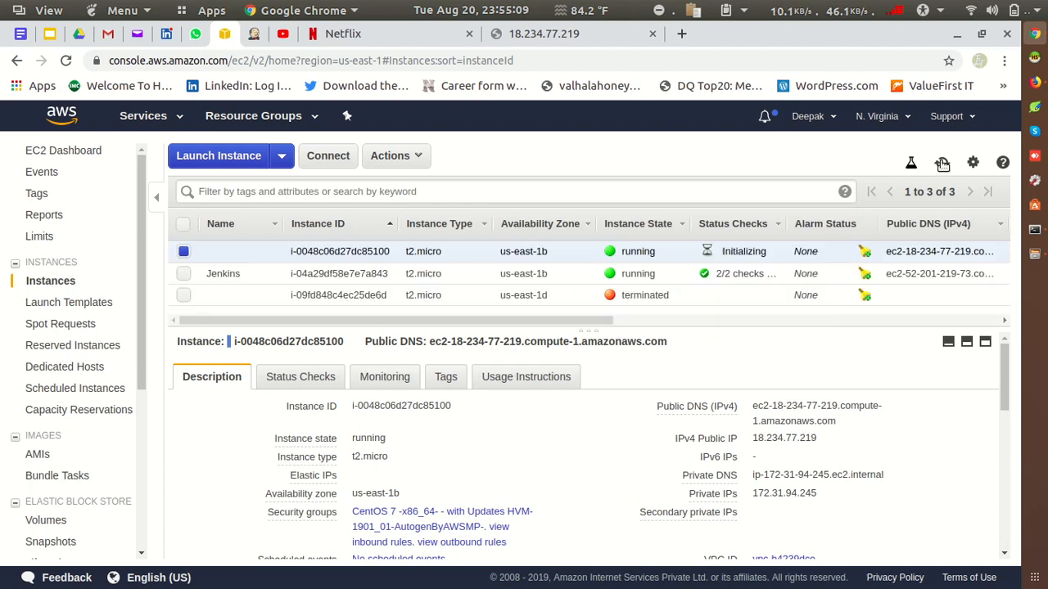
left_click(942, 164)
left_click(942, 163)
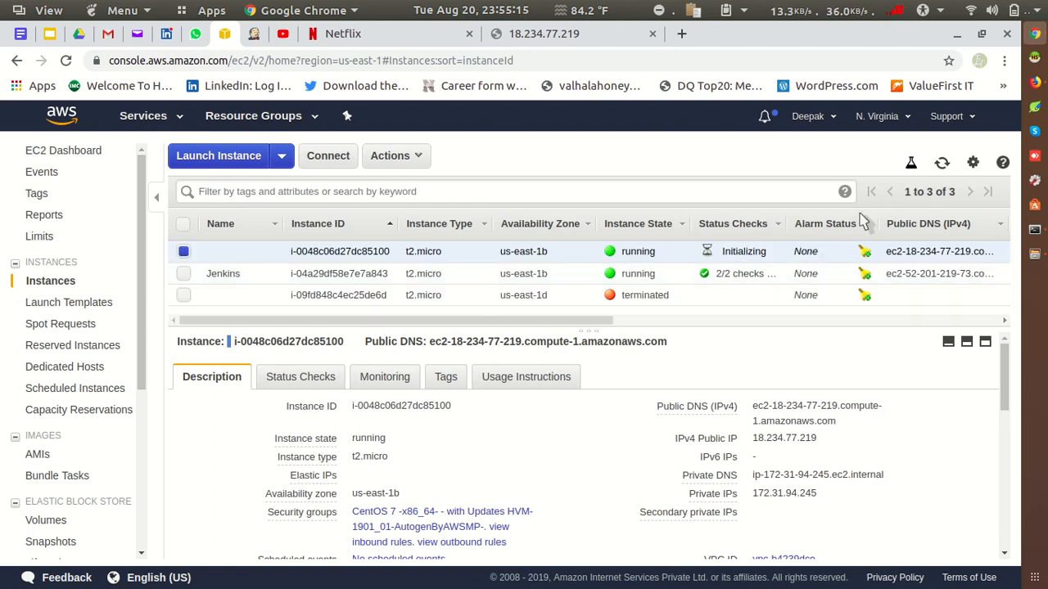
left_click(940, 164)
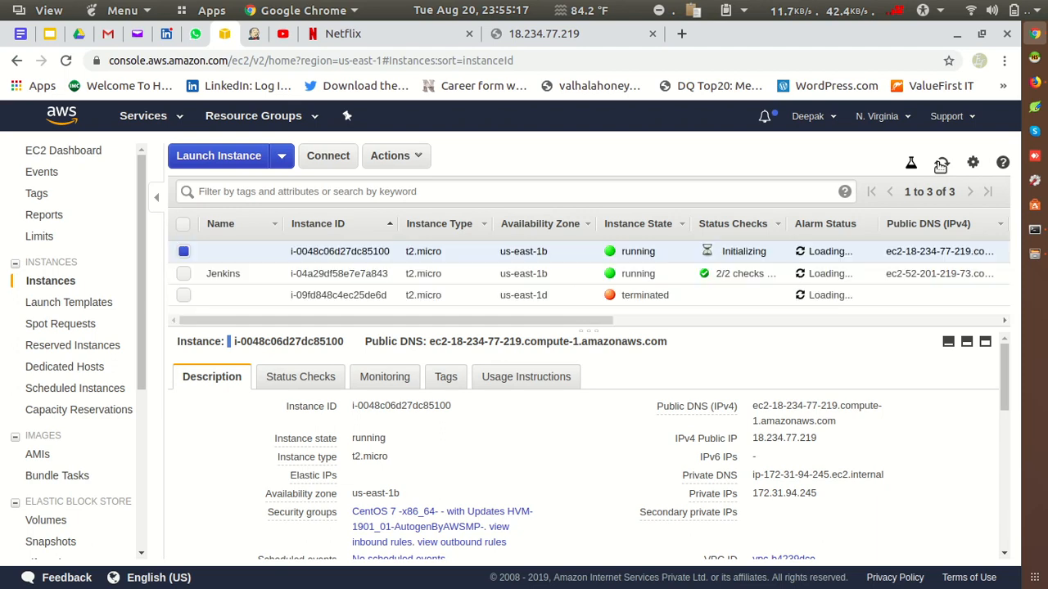
left_click(940, 165)
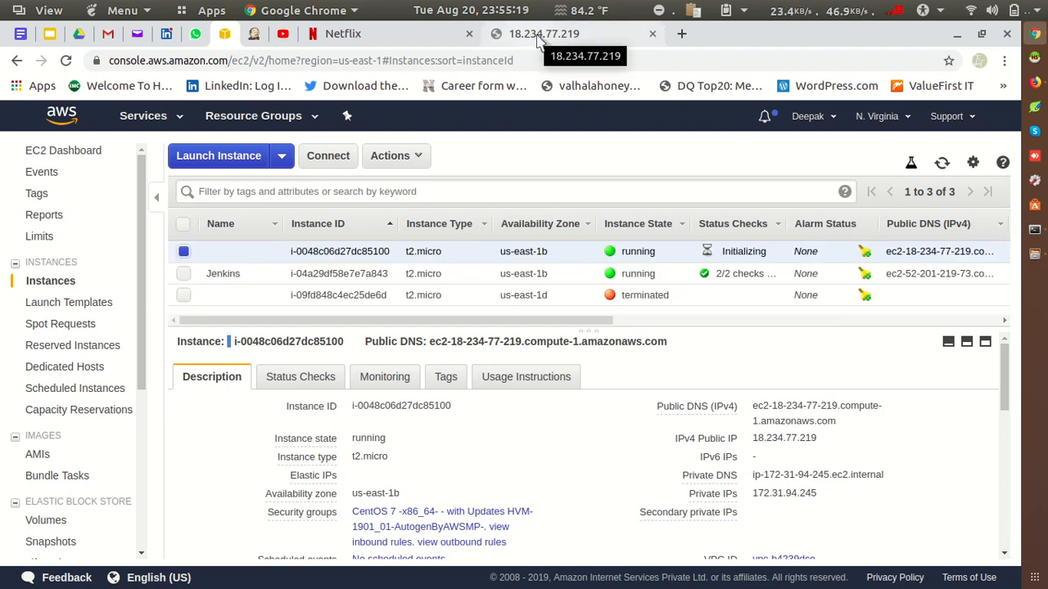
- Reload the new server's page at 18.234.77.219:8080 and compare it with the existing Jenkins dashboard
left_click(544, 35)
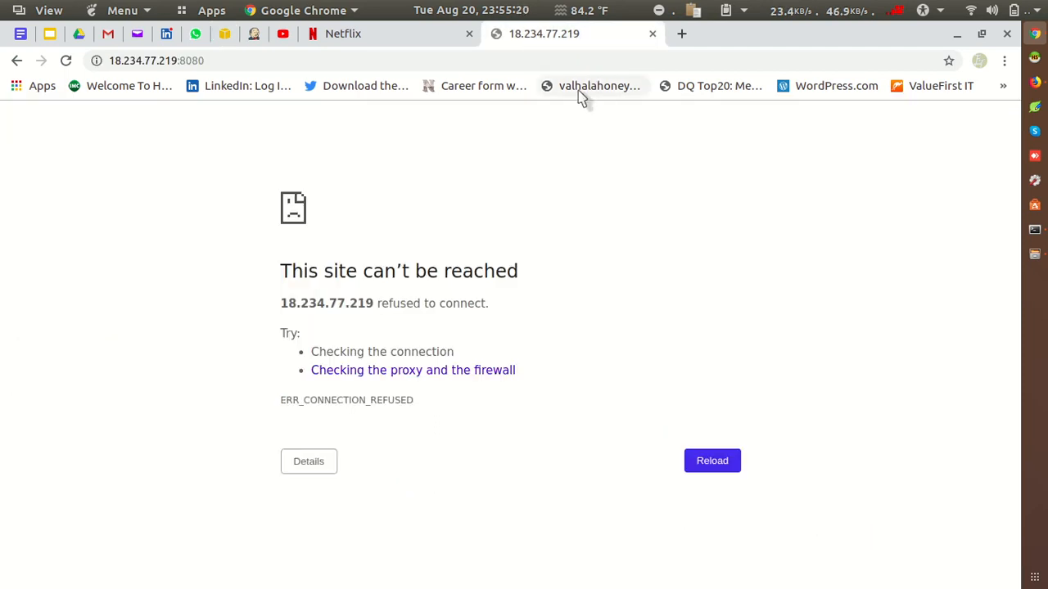
left_click(720, 468)
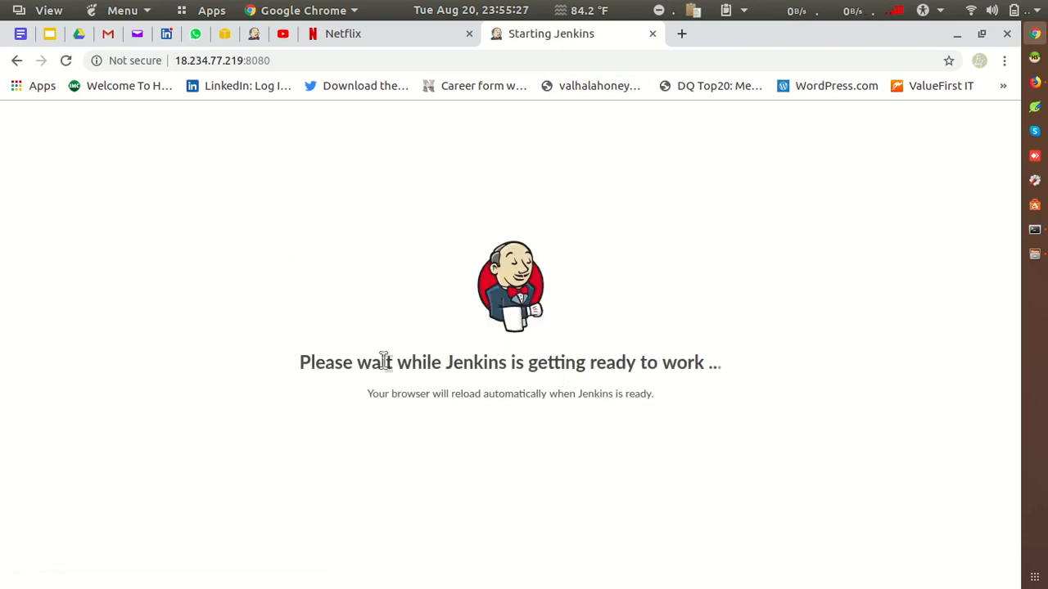
left_click(254, 34)
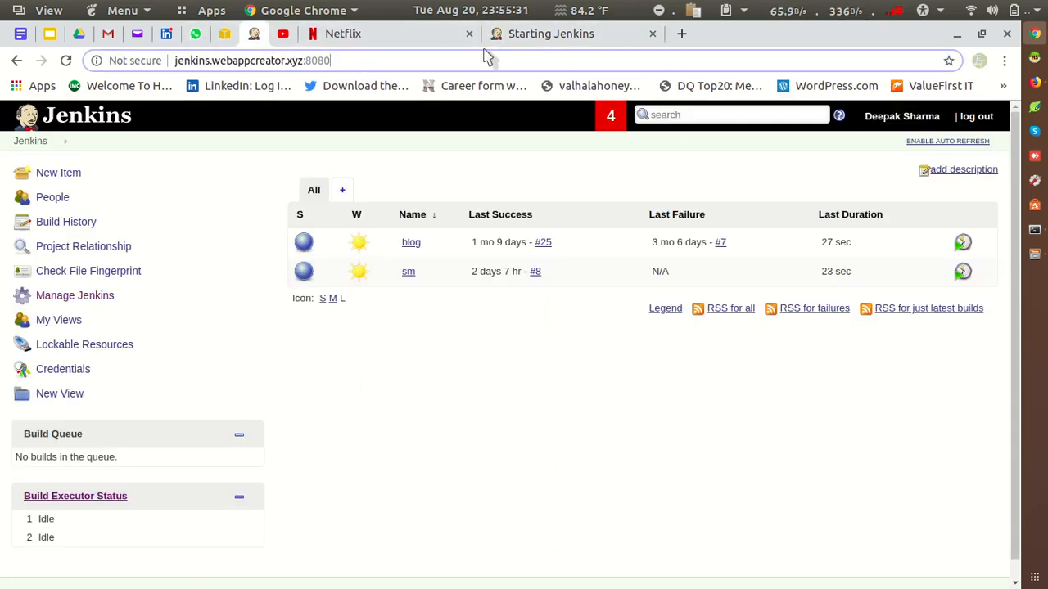
left_click(521, 41)
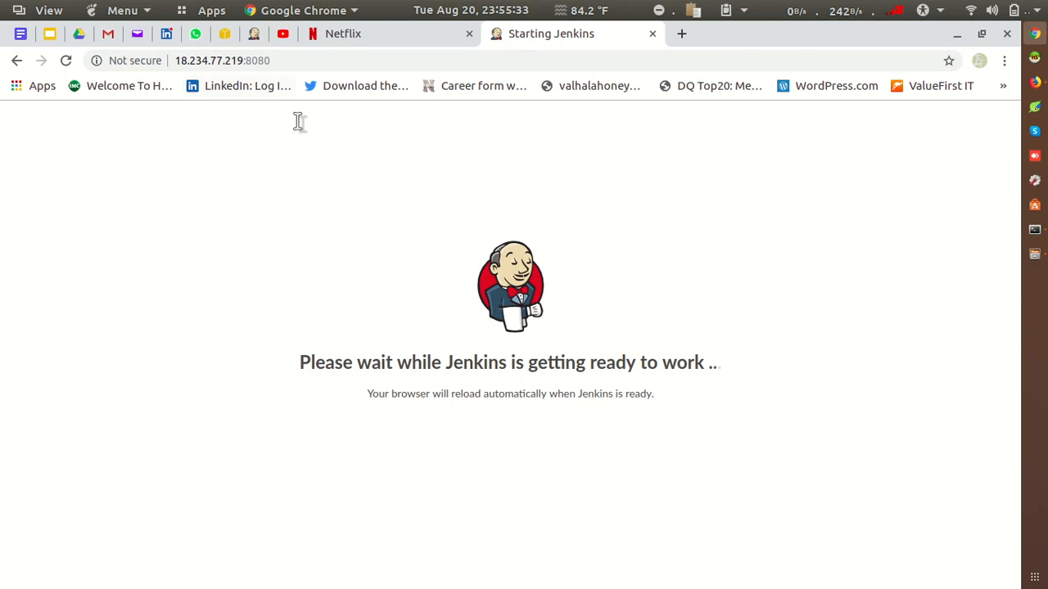
left_click(255, 36)
left_click(529, 38)
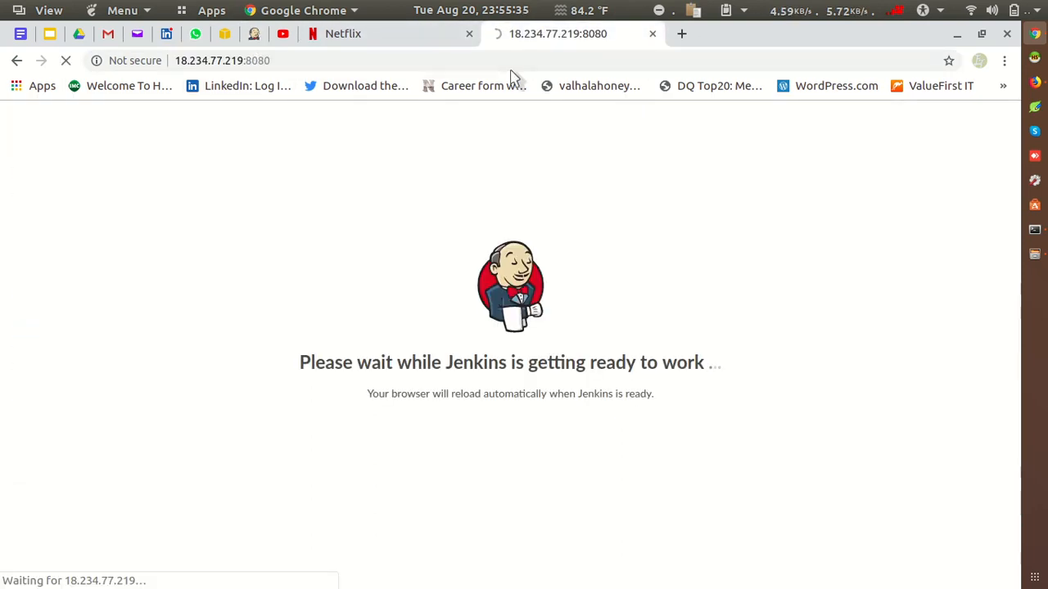
- Sign in to the new Jenkins server with the saved administrator username and enter the account password
left_click(440, 346)
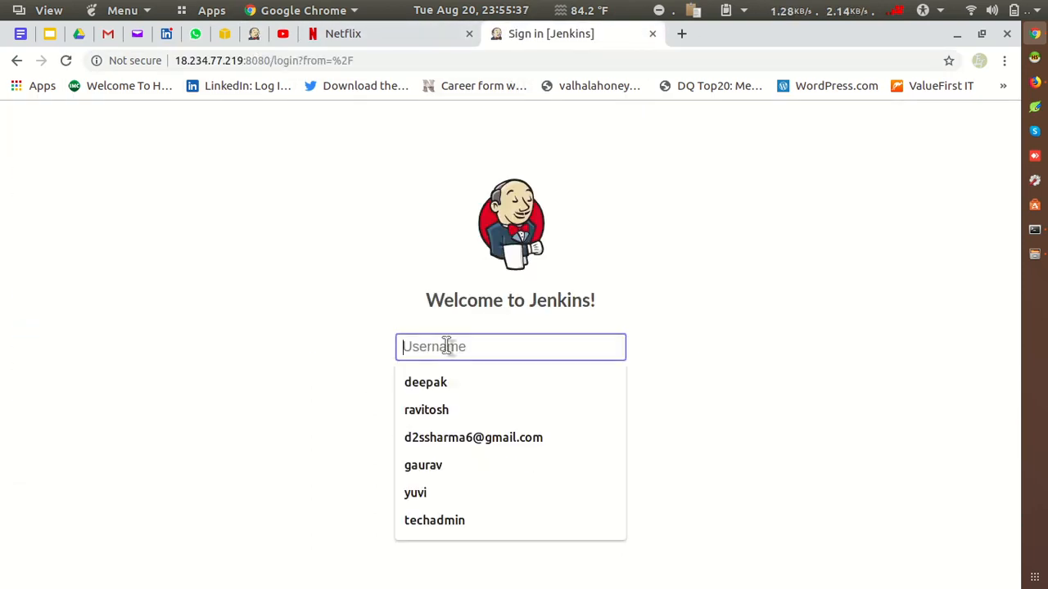
left_click(442, 379)
left_click(517, 381)
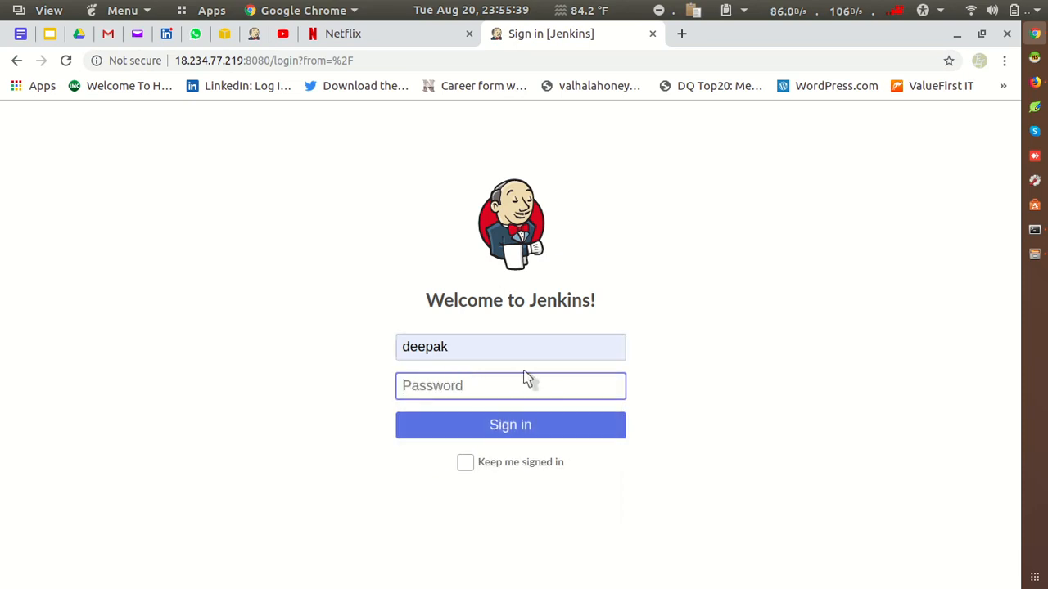
type("•")
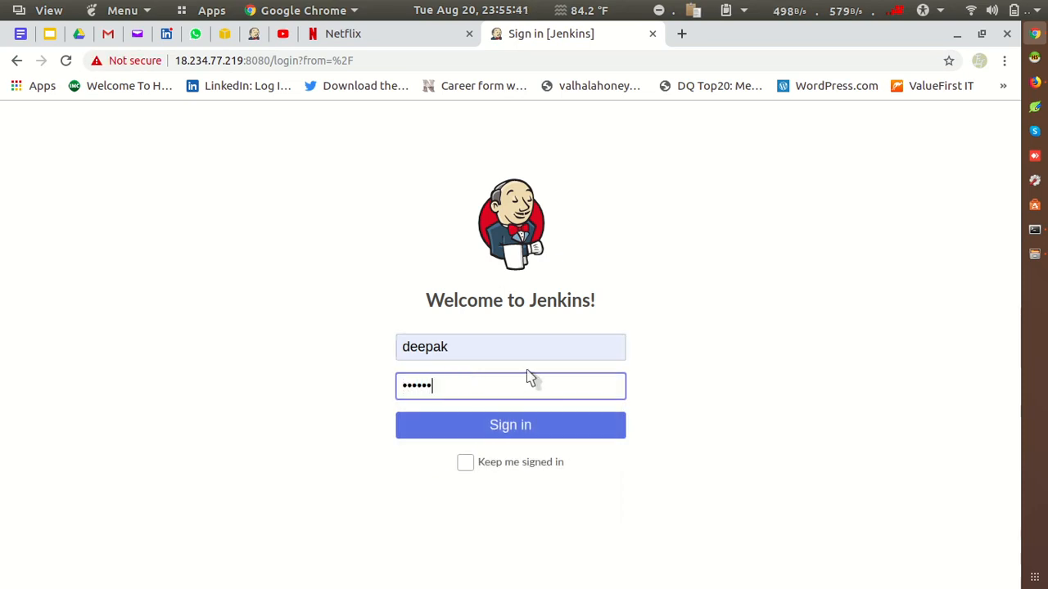
left_click(523, 426)
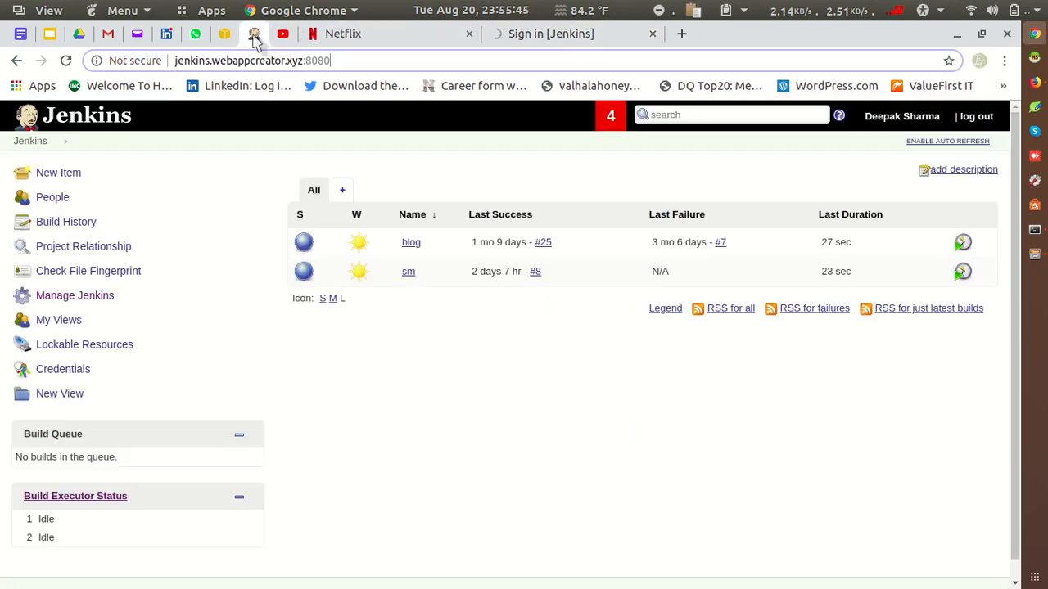
- Return to the new server's dashboard at 18.234.77.219:8080 and compare its jobs and address with the existing Jenkins server
left_click(536, 35)
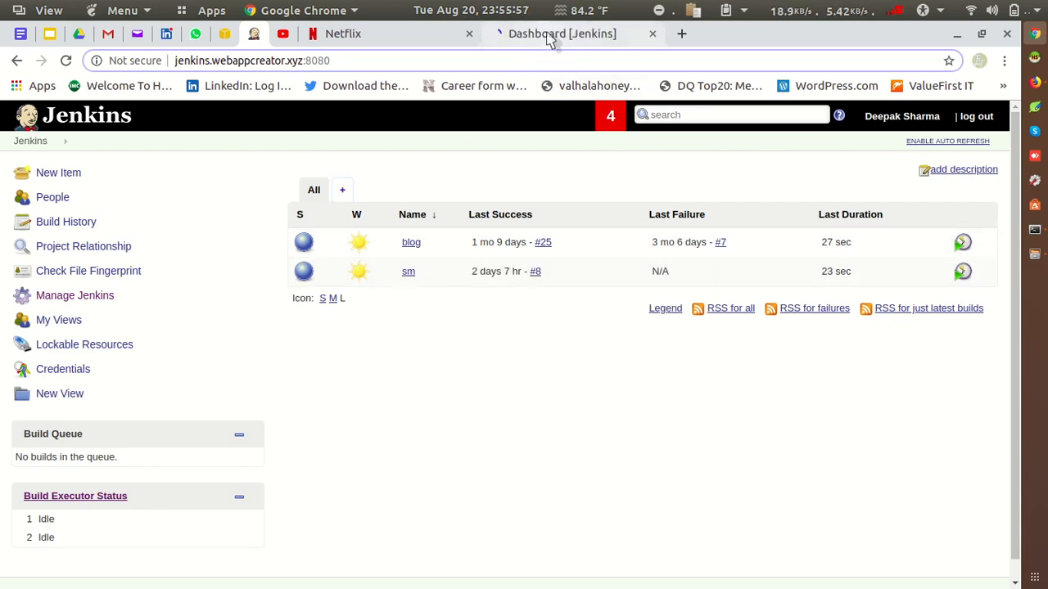
key("Return")
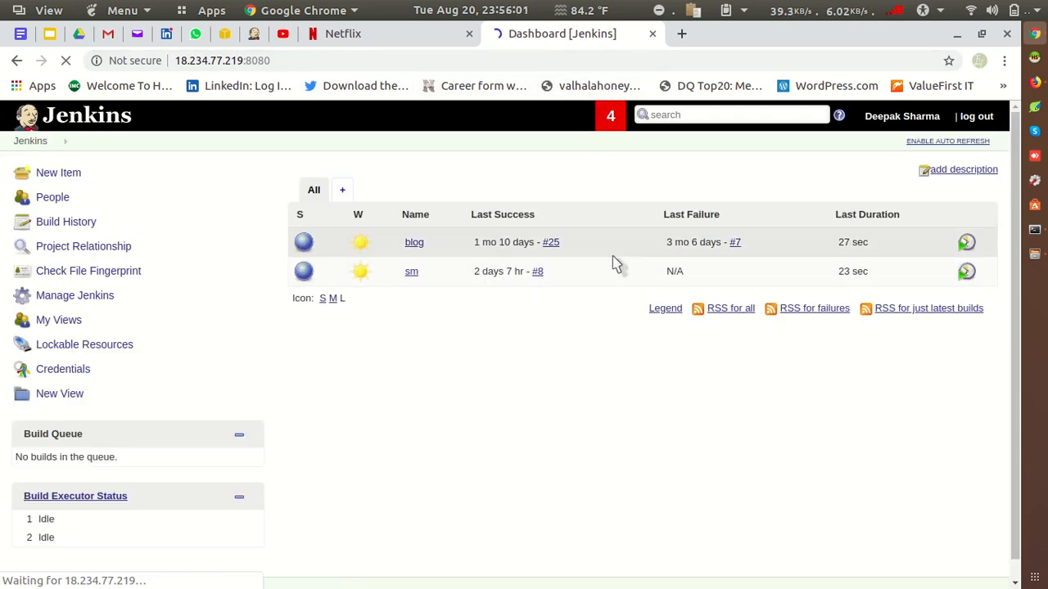
left_click(385, 64)
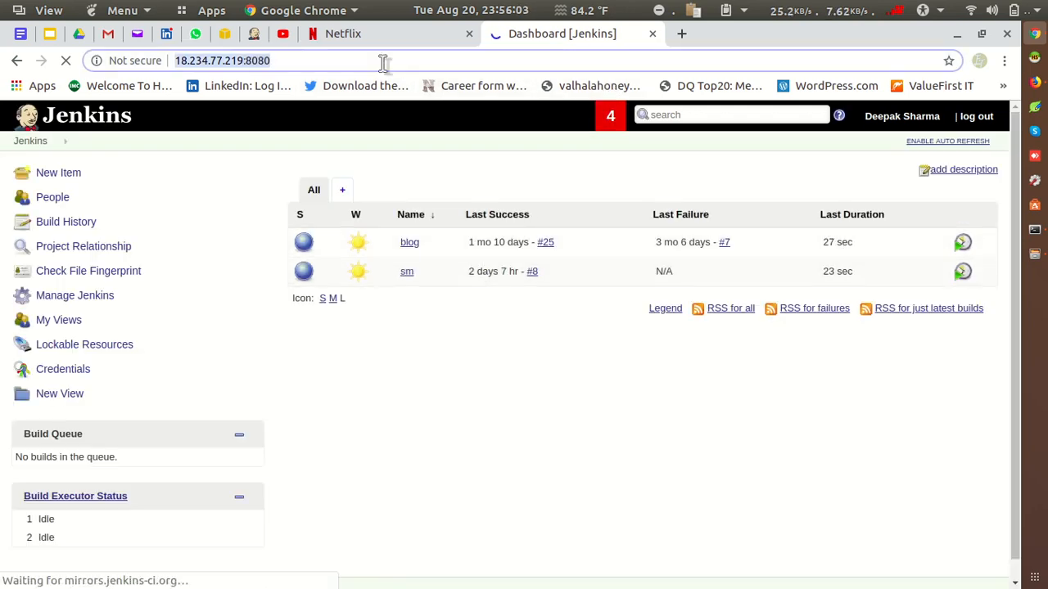
left_click(385, 64)
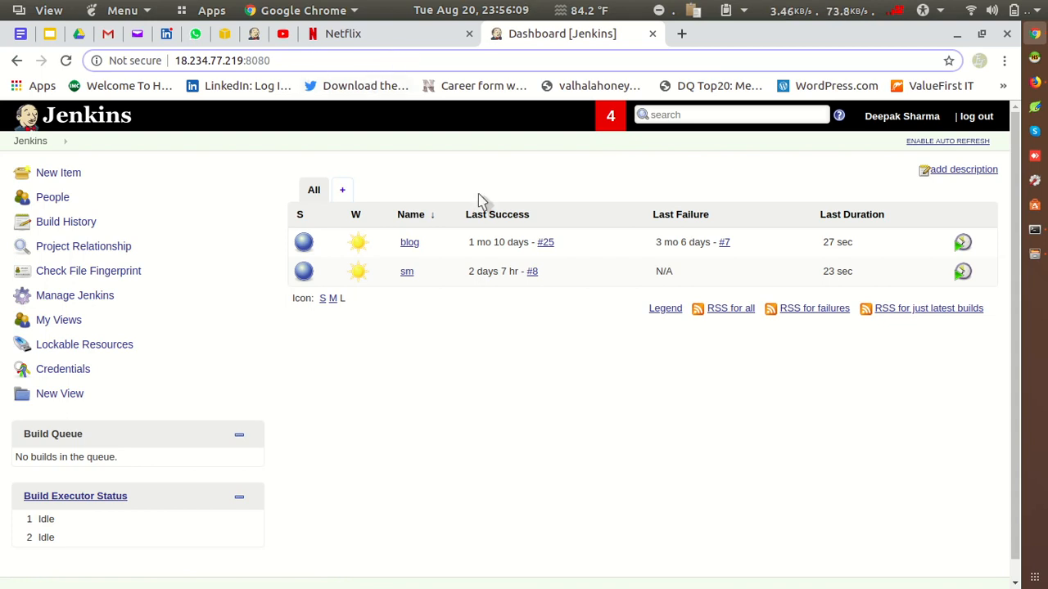
- Open the Periodic Backup Manager from the new server's Jenkins management page to check the available backups
left_click(88, 295)
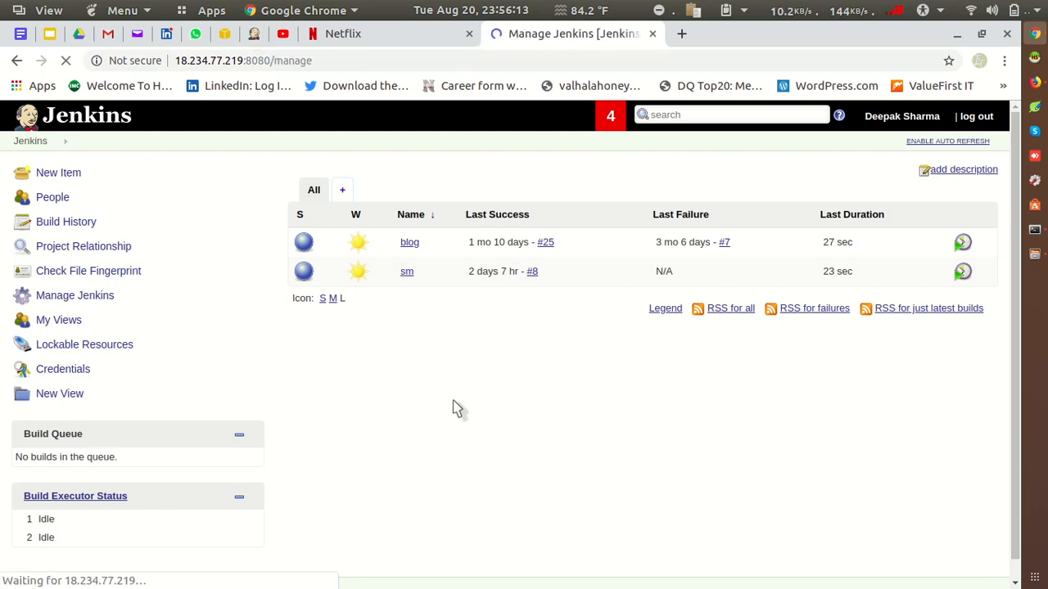
scroll(457, 409, "down", 15)
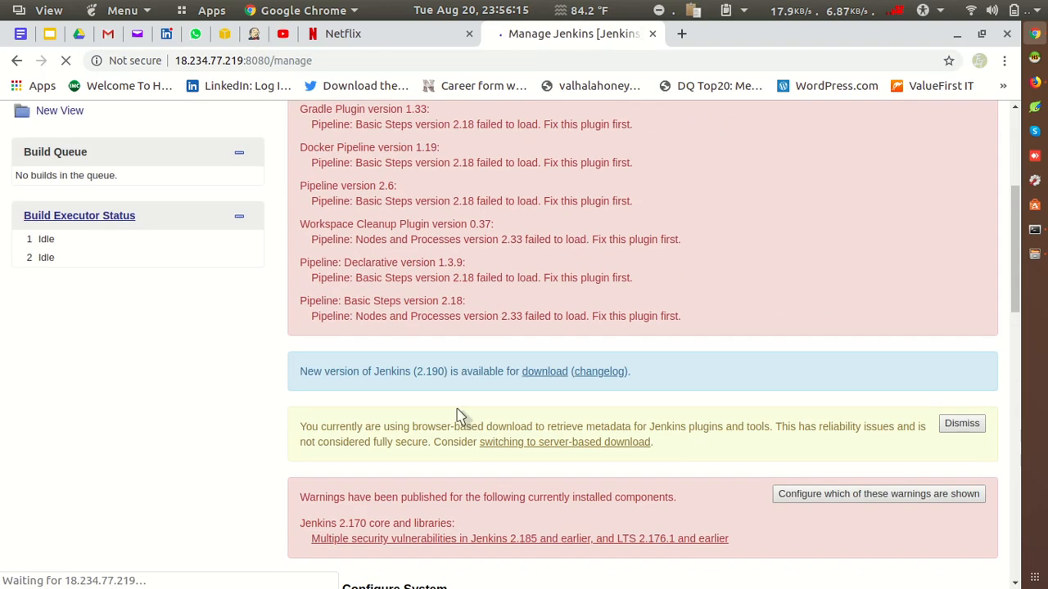
scroll(459, 415, "down", 2)
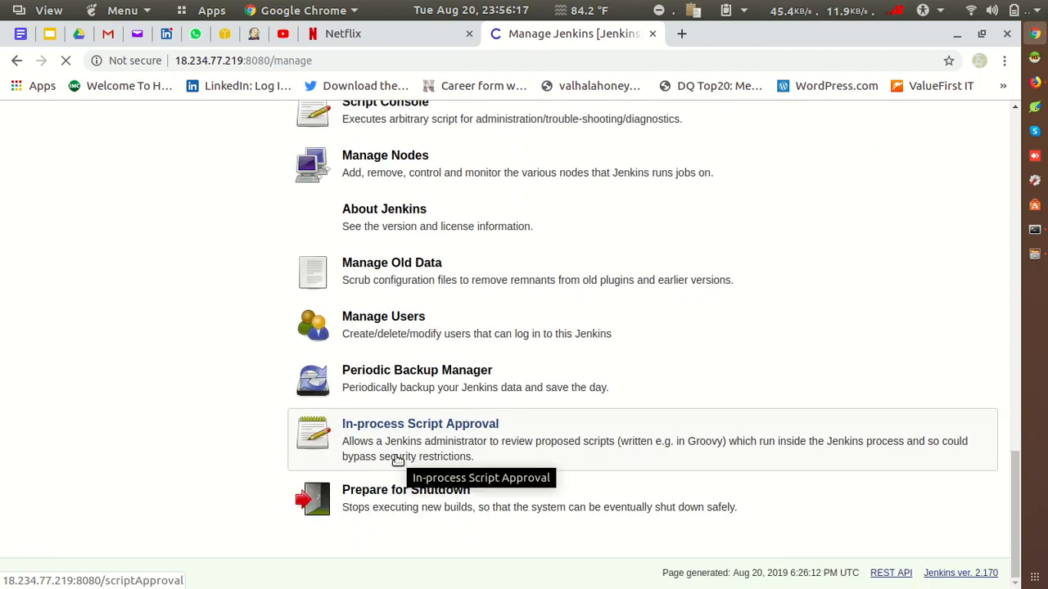
left_click(482, 386)
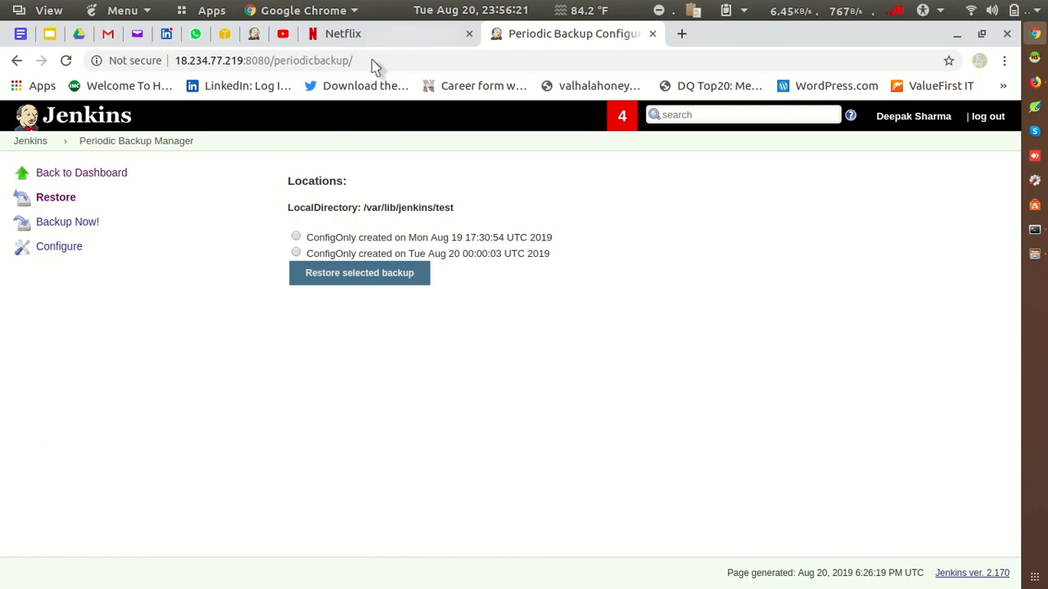
- Review the new instance in the EC2 instances list, and switch to Firefox showing the Everything Technical YouTube channel
left_click(224, 34)
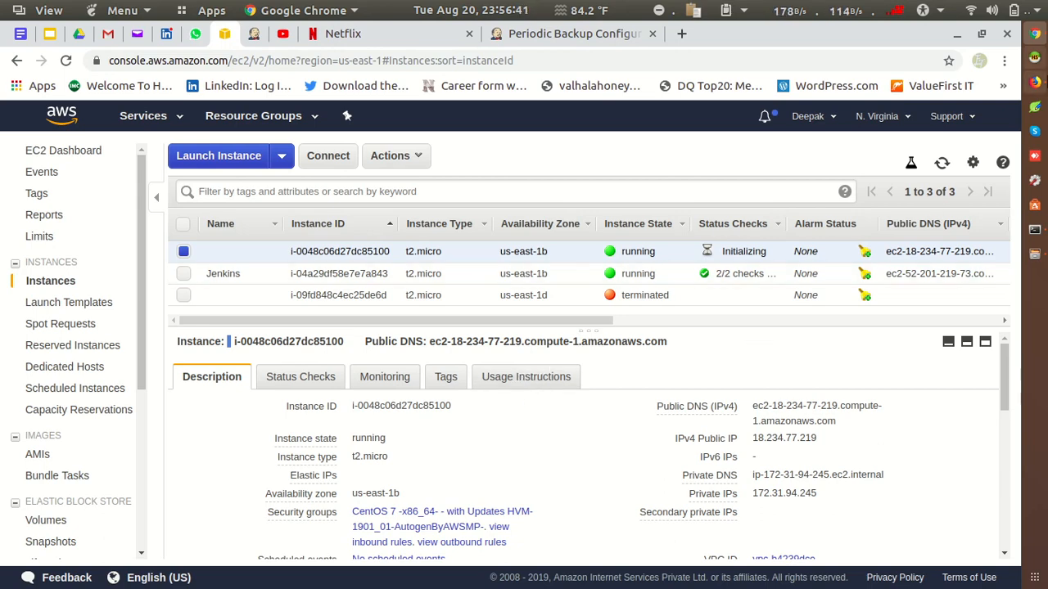
left_click(1035, 82)
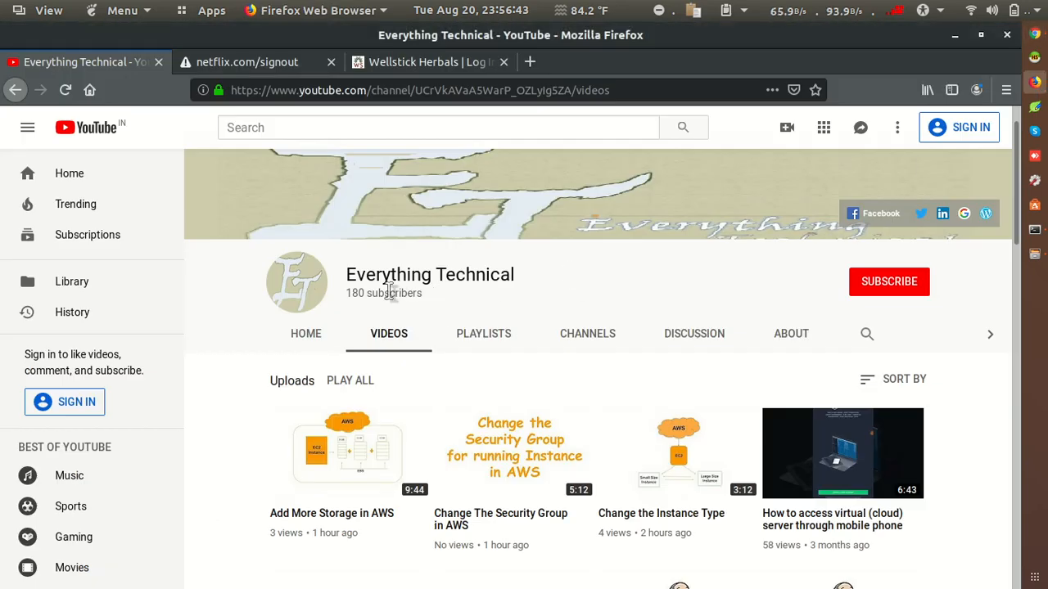